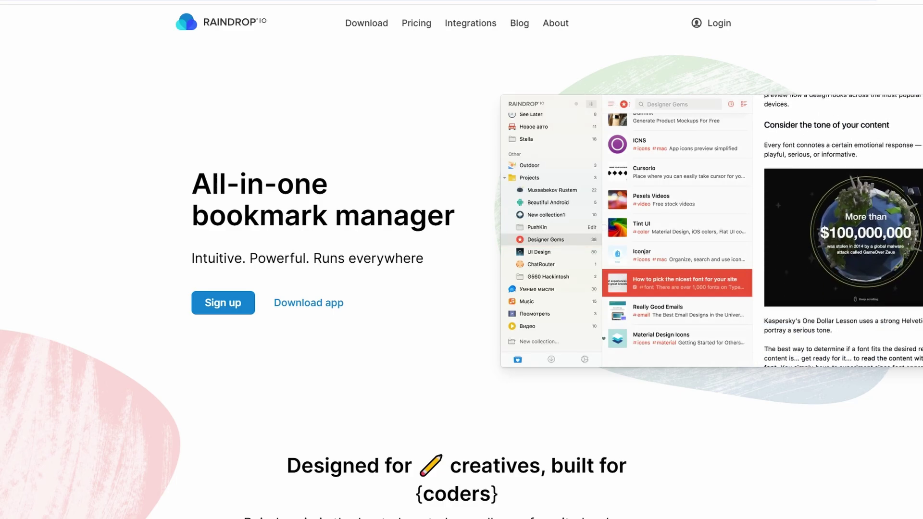
Step: Scroll the Raindrop.io homepage from the hero banner down to the 'See the big picture' section
scroll(244, 339, down, 2)
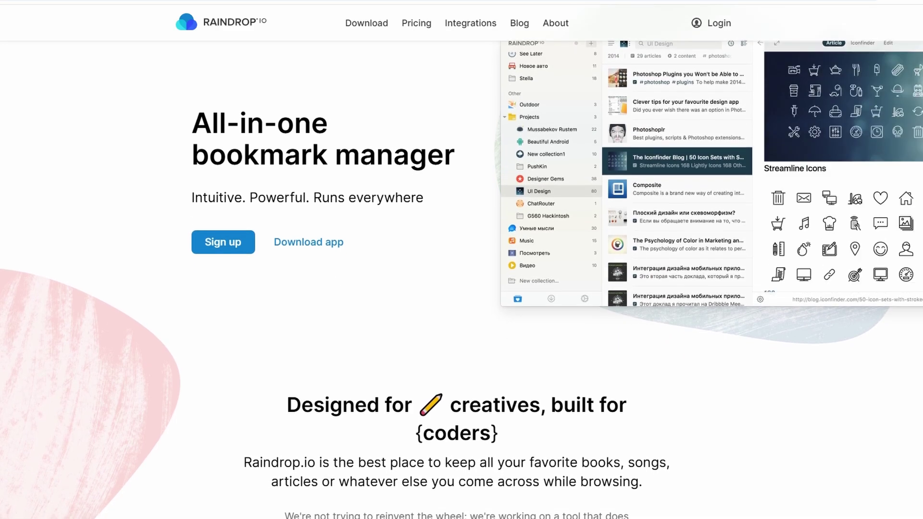
scroll(244, 339, down, 2)
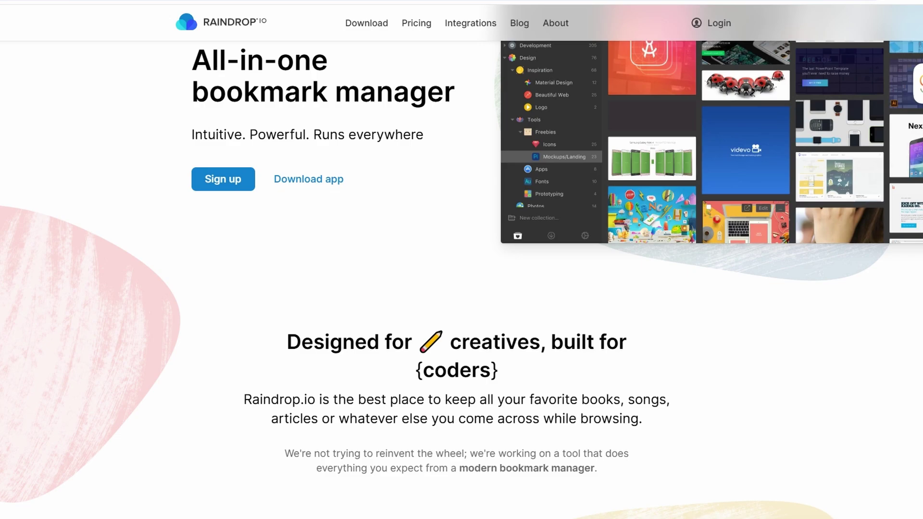
scroll(244, 339, down, 2)
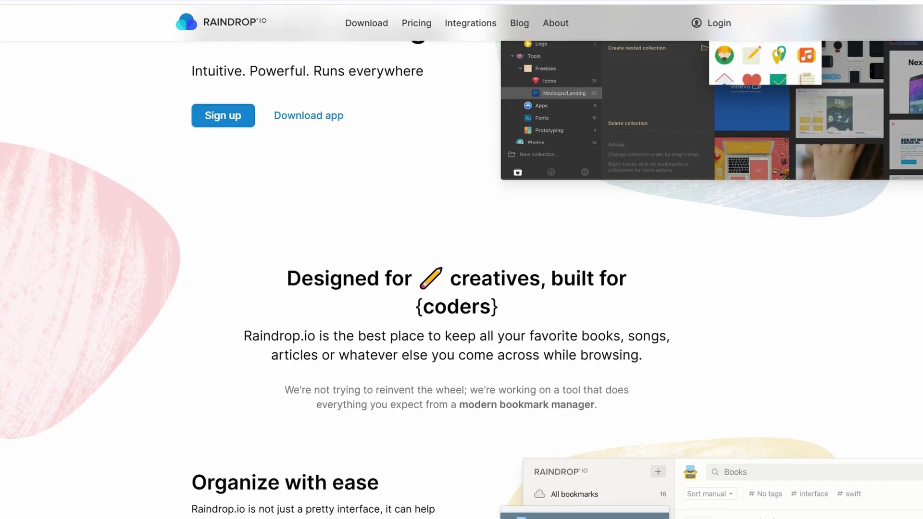
scroll(243, 339, down, 2)
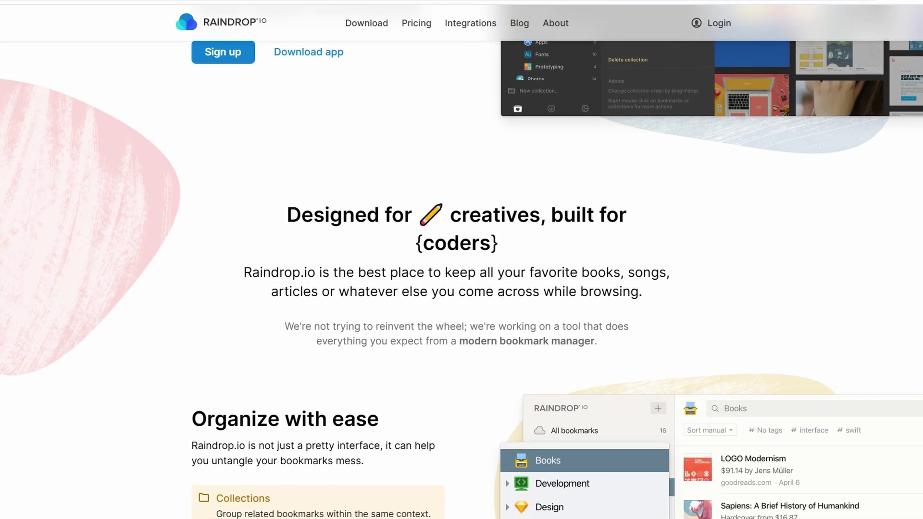
scroll(244, 339, down, 2)
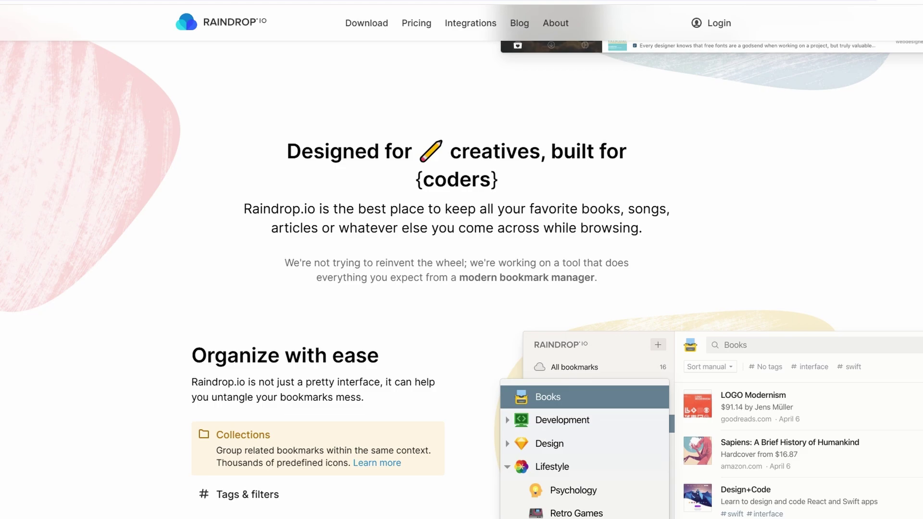
scroll(244, 339, down, 2)
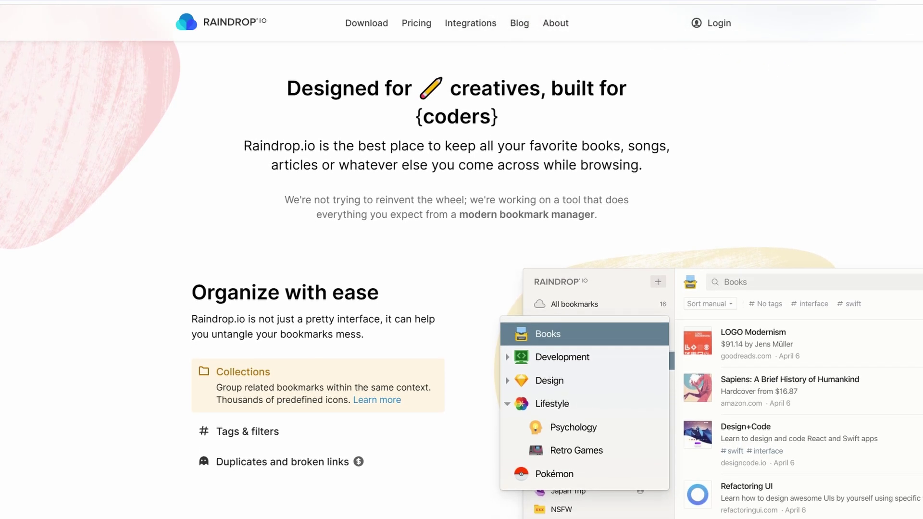
scroll(244, 339, down, 2)
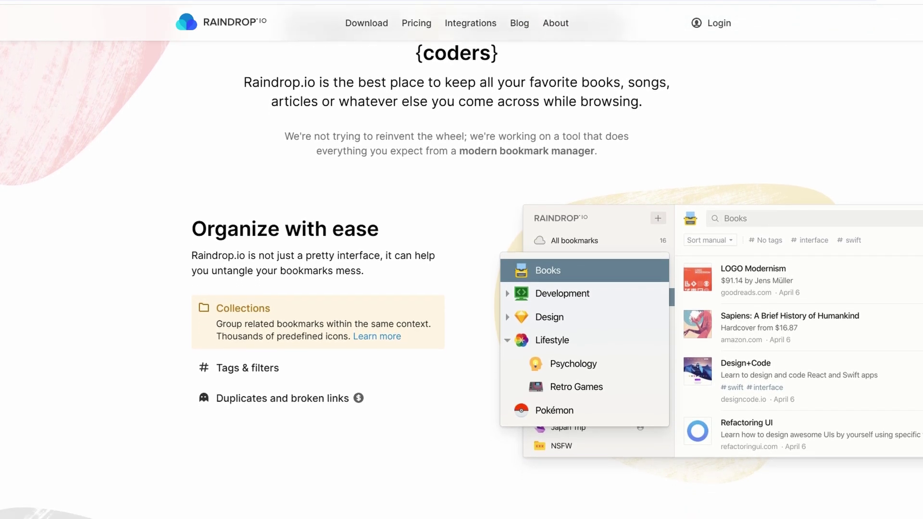
scroll(244, 339, down, 2)
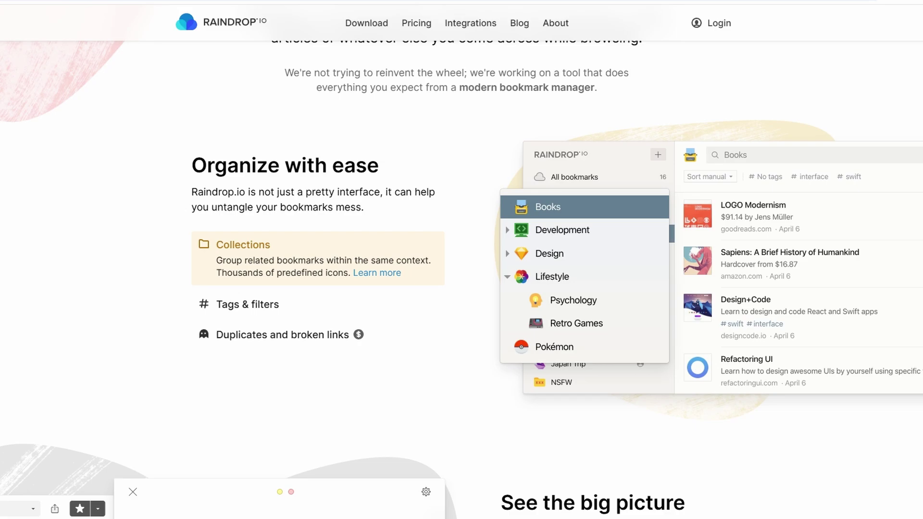
scroll(244, 339, down, 2)
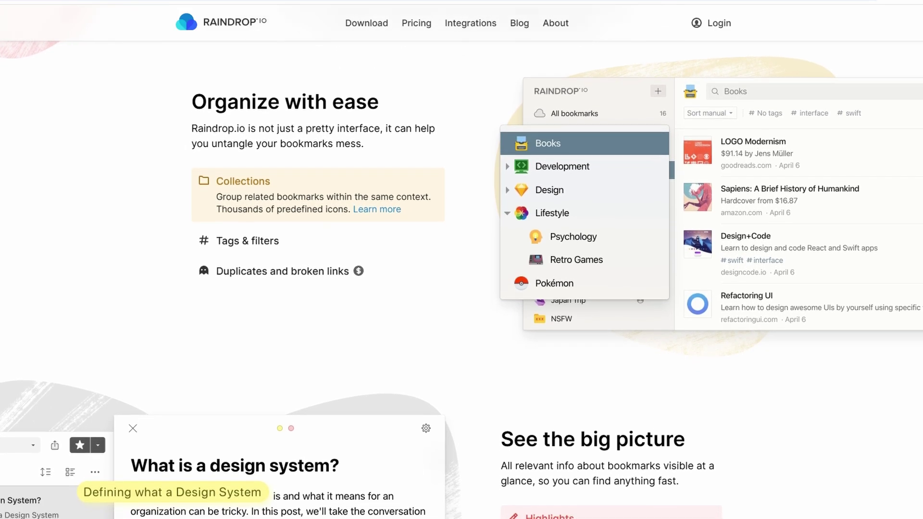
scroll(244, 339, down, 2)
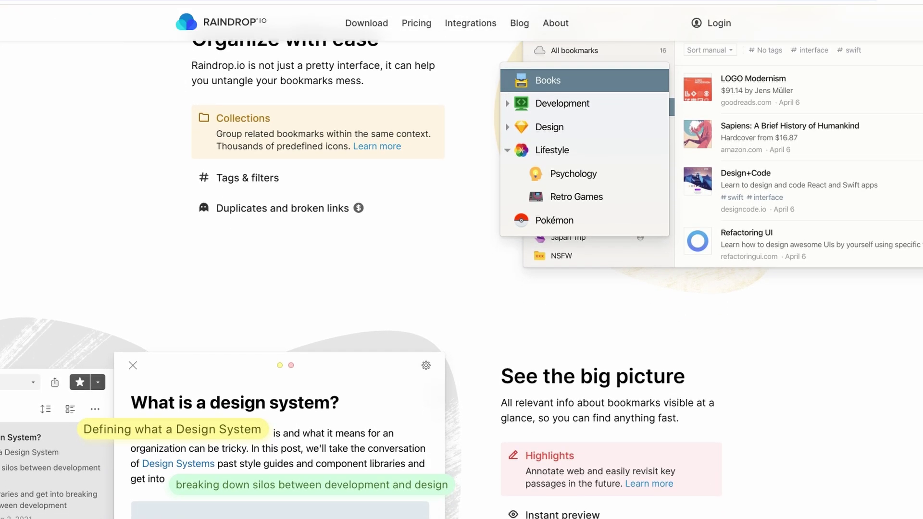
scroll(243, 339, down, 2)
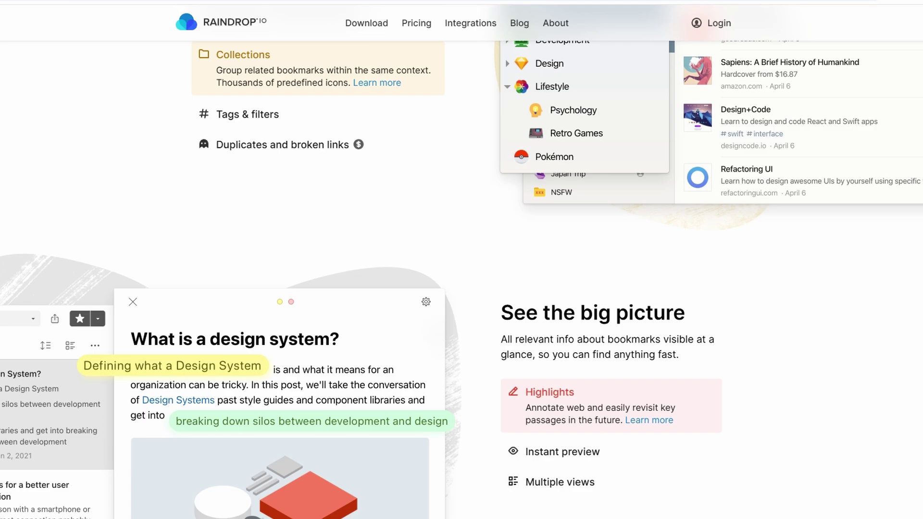
scroll(244, 339, down, 2)
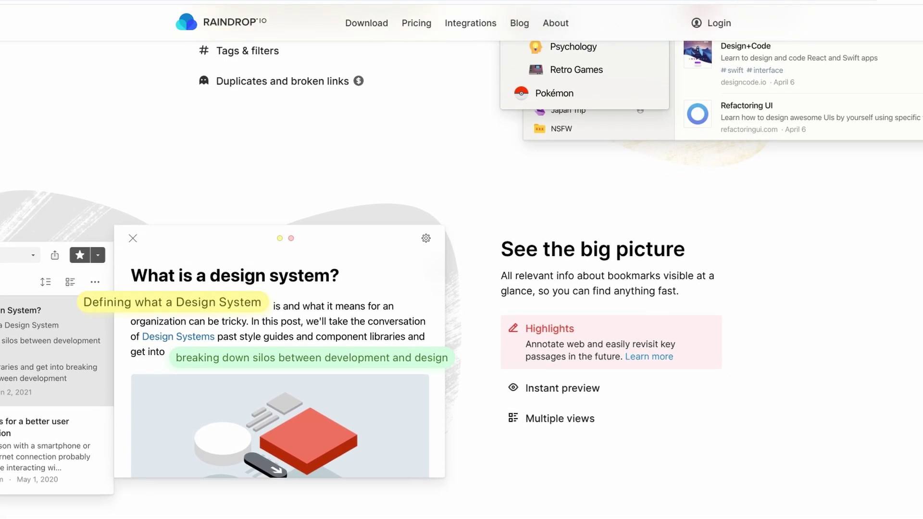
scroll(243, 339, down, 2)
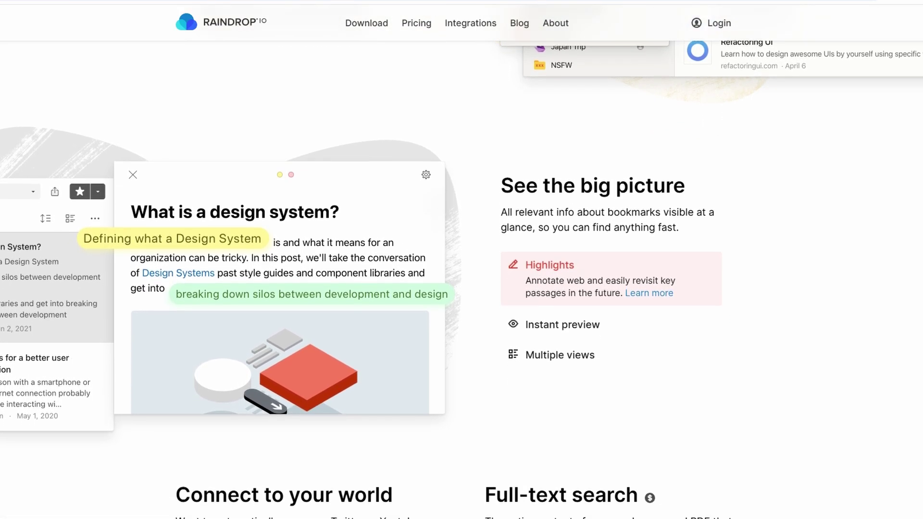
scroll(244, 339, down, 2)
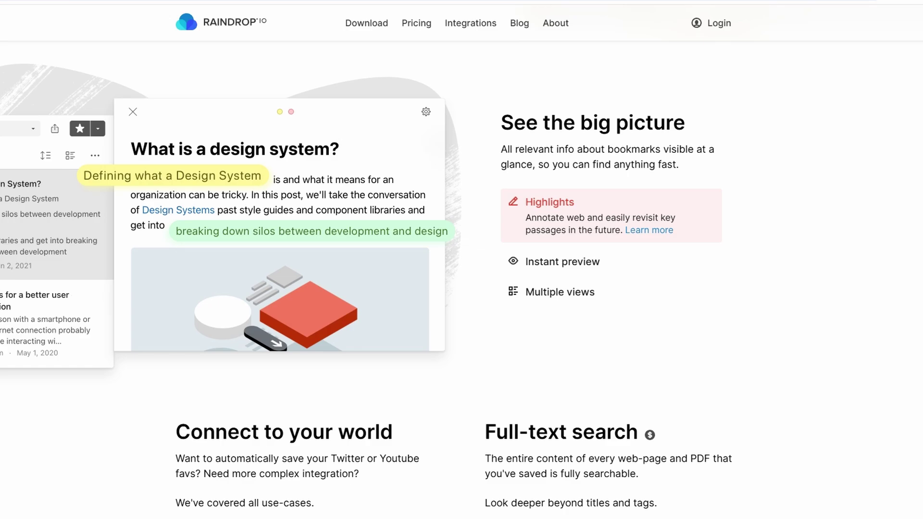
scroll(244, 338, down, 2)
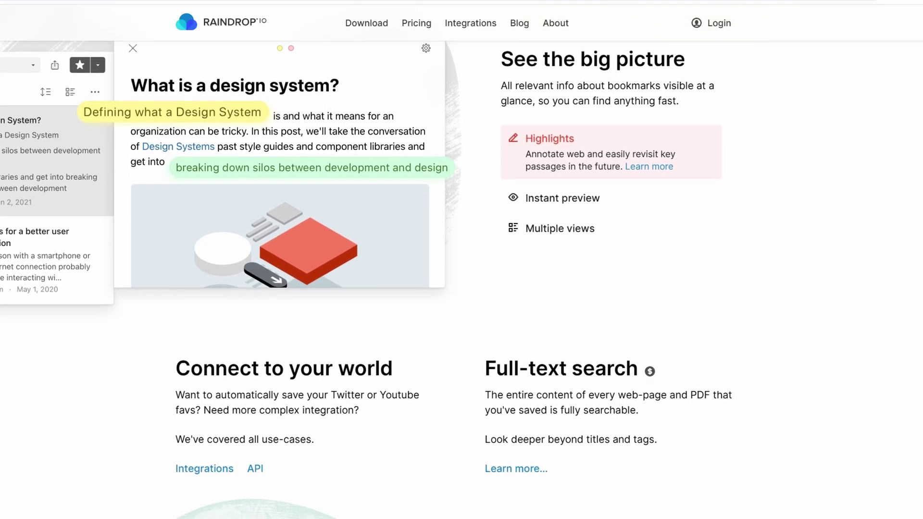
scroll(244, 339, down, 2)
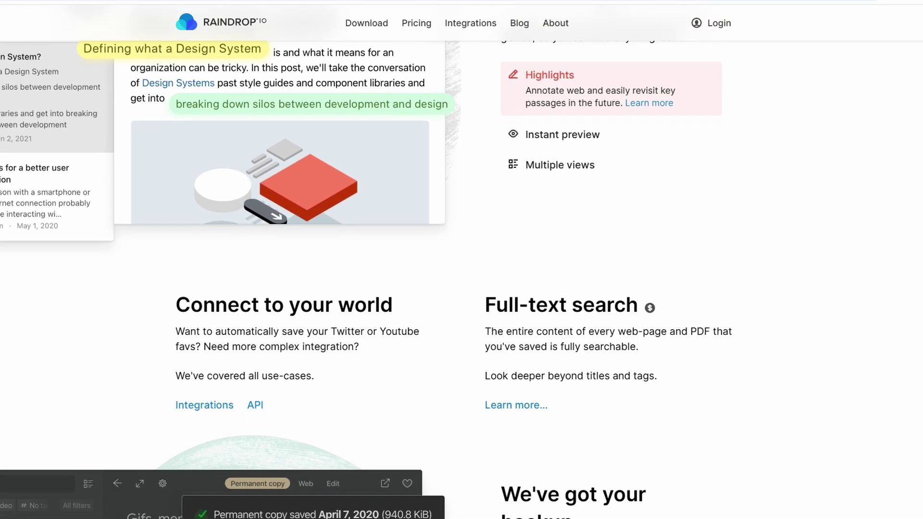
scroll(244, 338, down, 2)
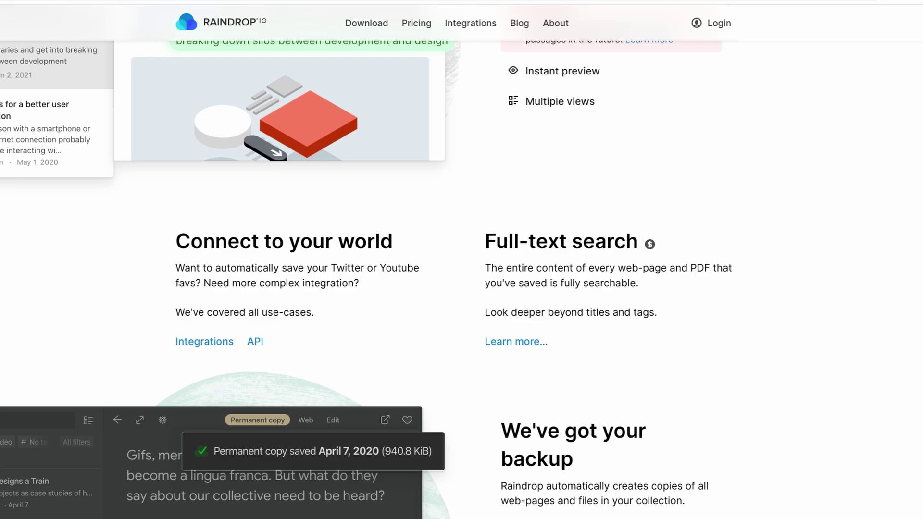
scroll(244, 339, down, 2)
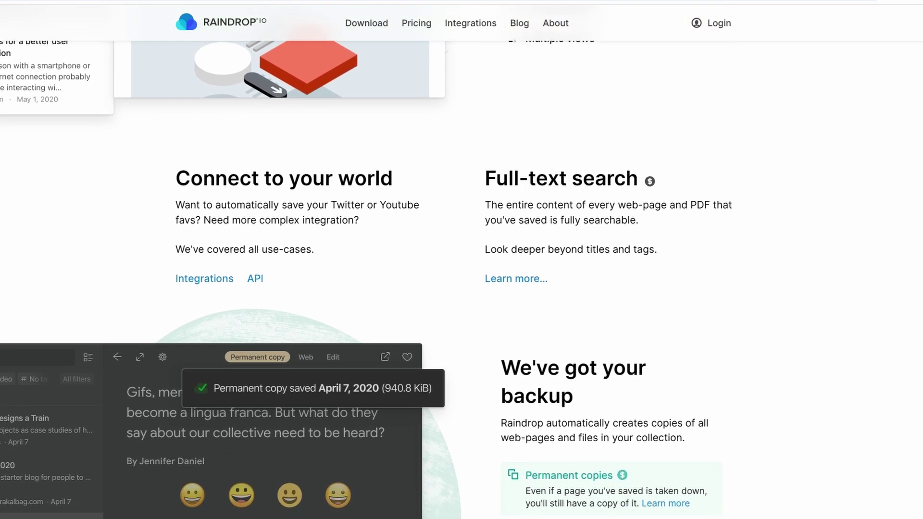
scroll(243, 339, down, 2)
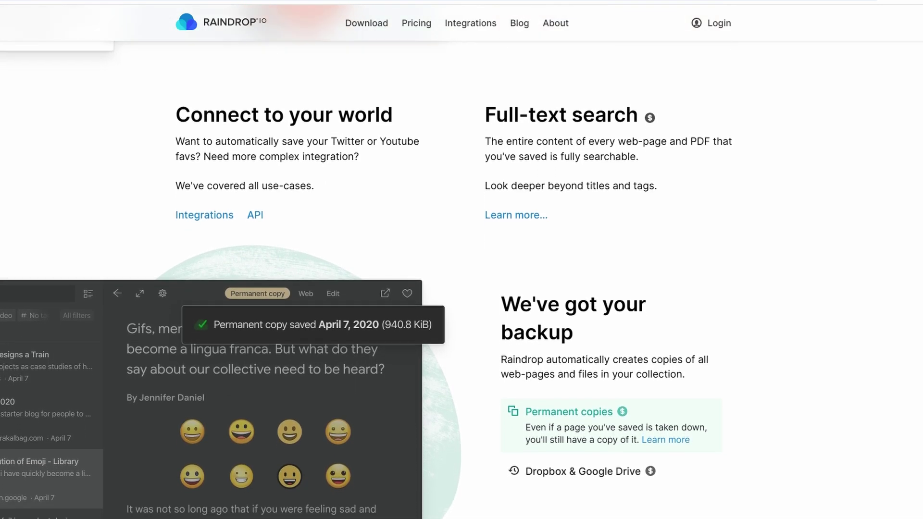
scroll(244, 339, down, 2)
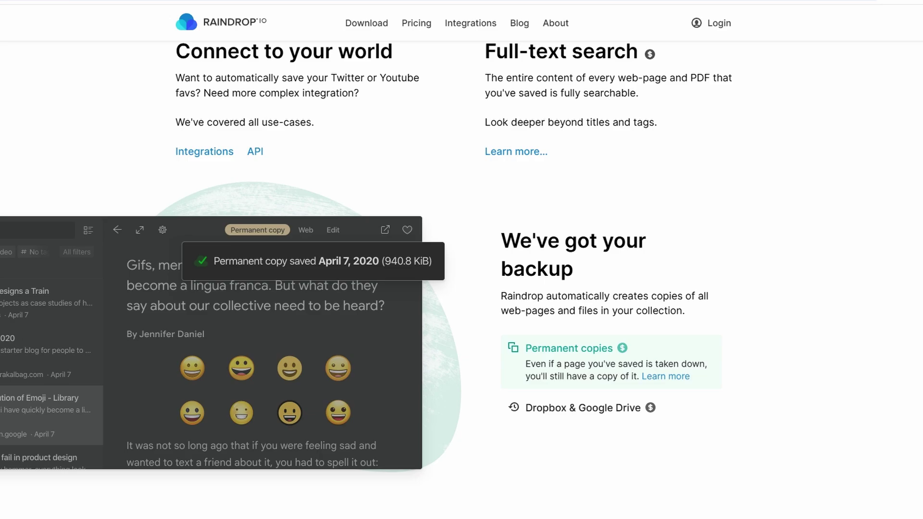
scroll(244, 338, down, 2)
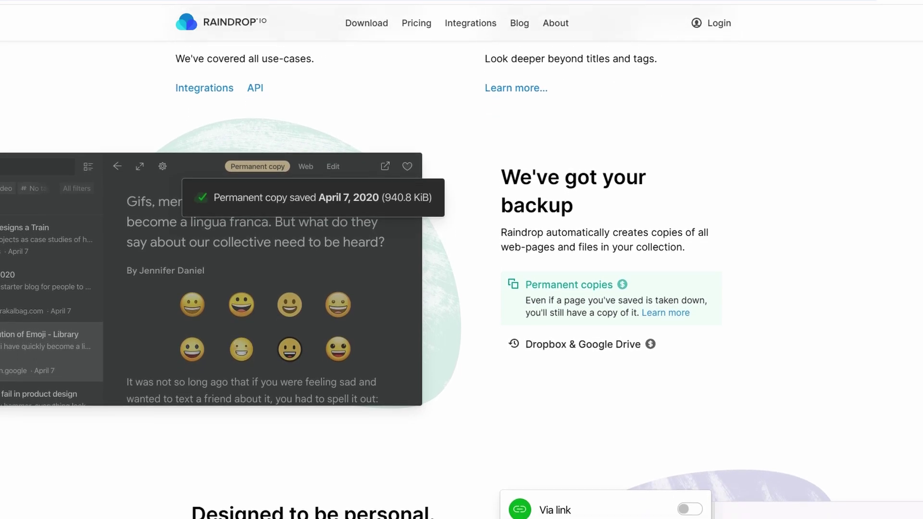
scroll(243, 339, down, 2)
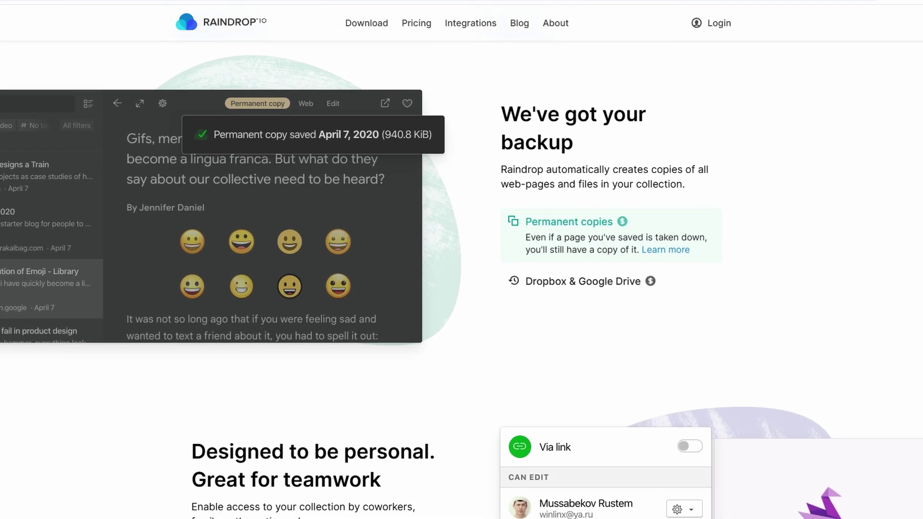
scroll(244, 339, down, 2)
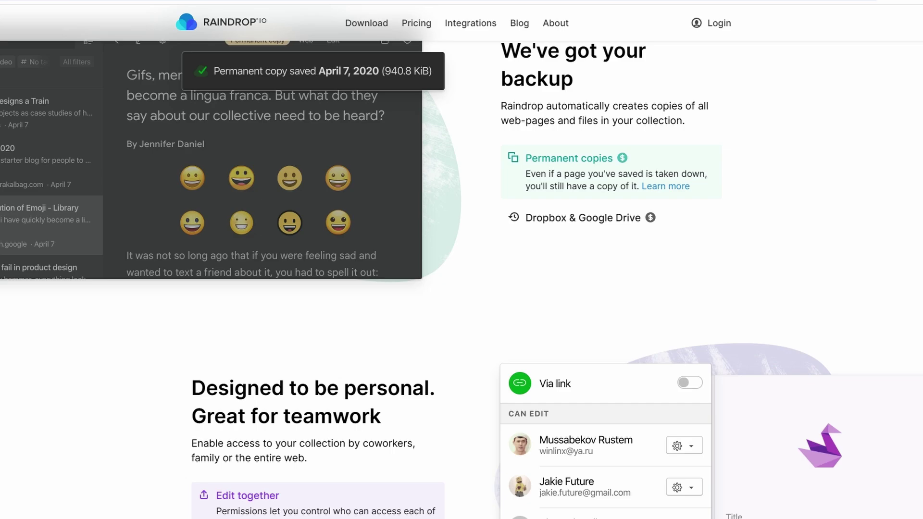
scroll(244, 339, down, 2)
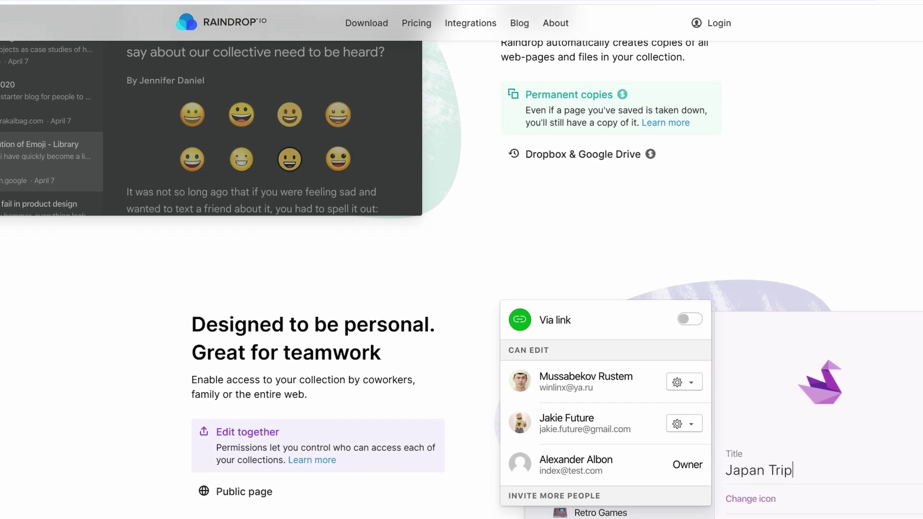
scroll(244, 339, down, 2)
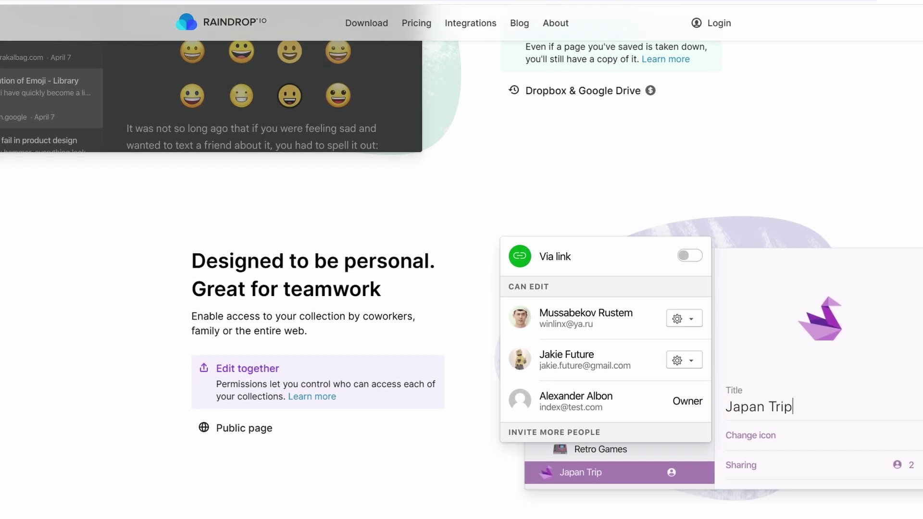
scroll(244, 339, down, 2)
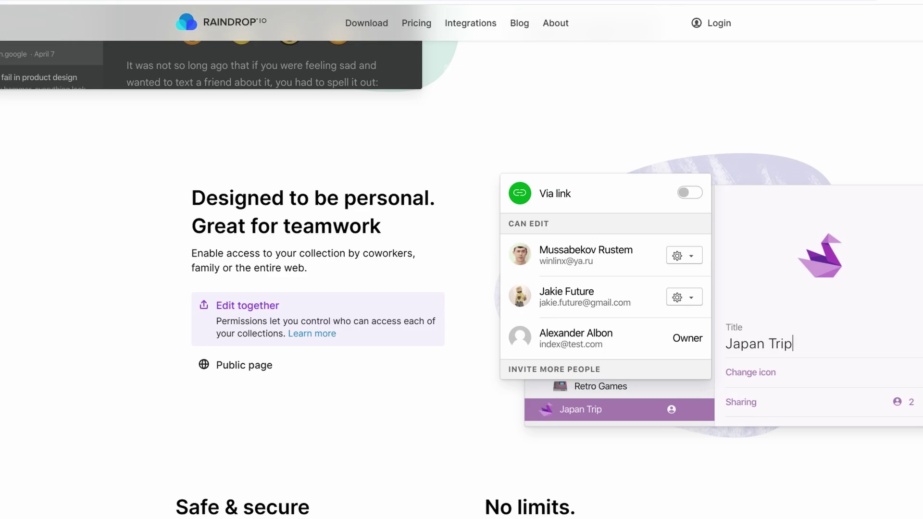
scroll(243, 339, down, 2)
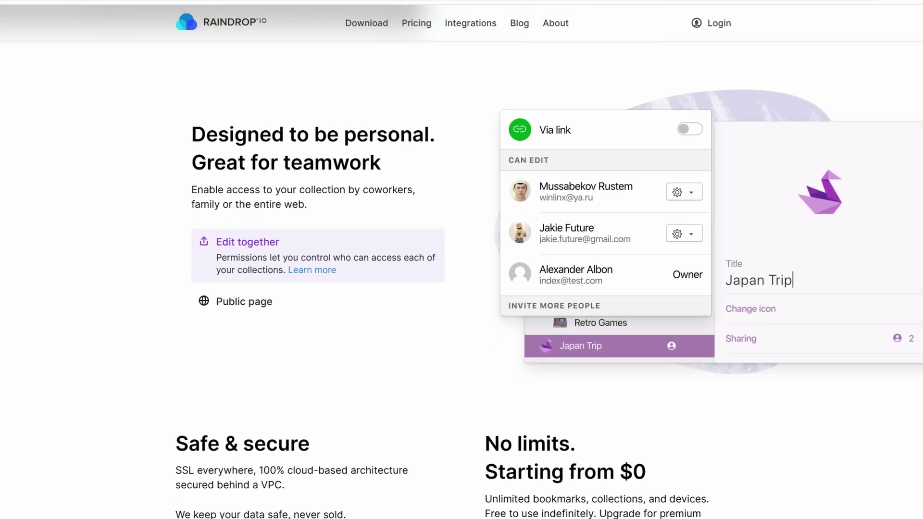
scroll(244, 338, down, 2)
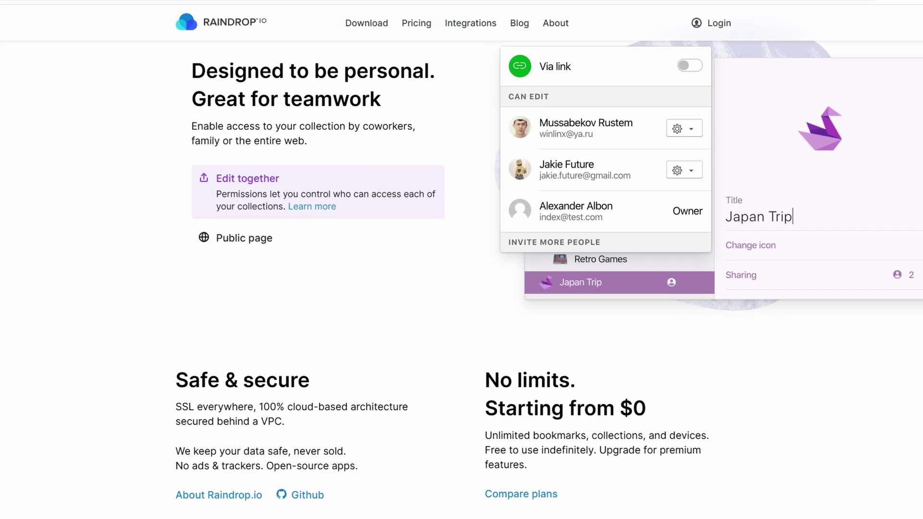
scroll(244, 339, down, 2)
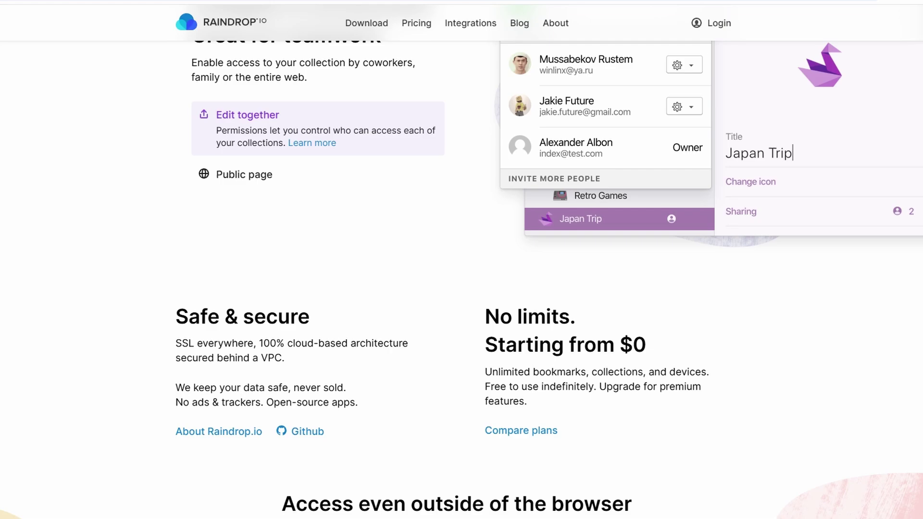
scroll(243, 339, down, 2)
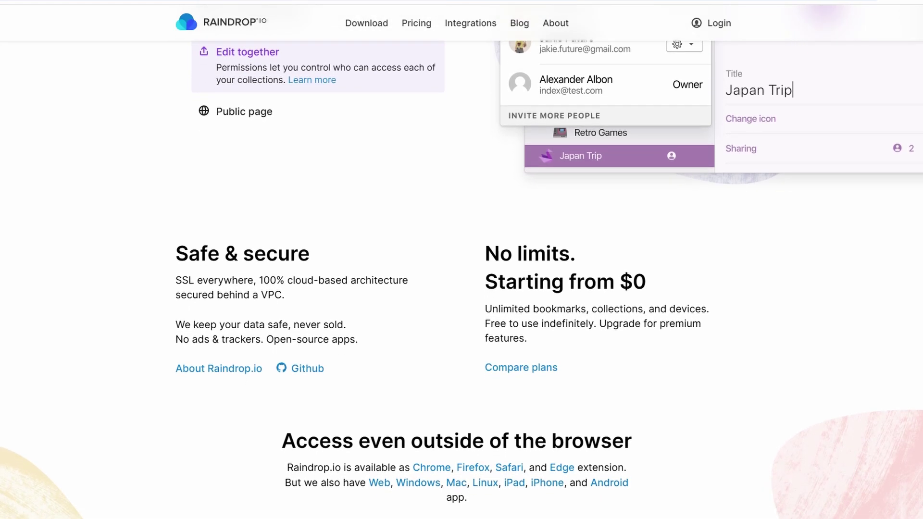
scroll(244, 339, down, 2)
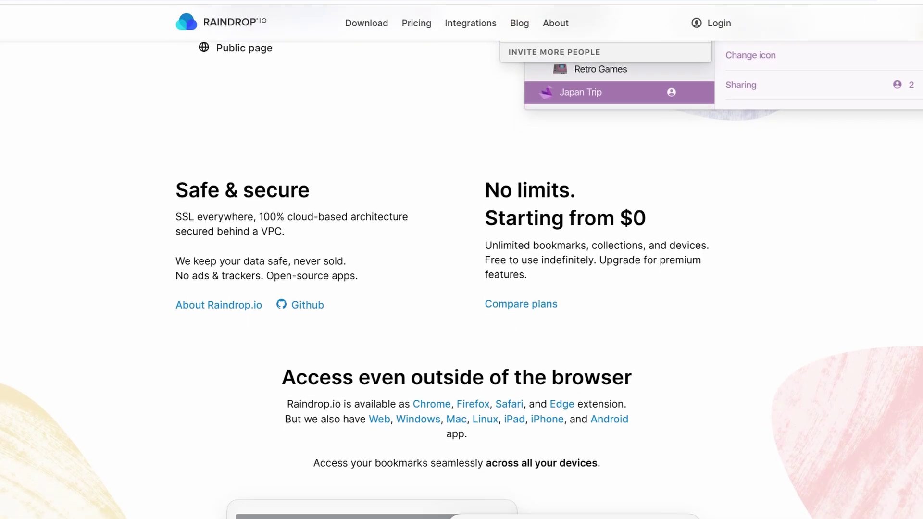
scroll(244, 339, down, 2)
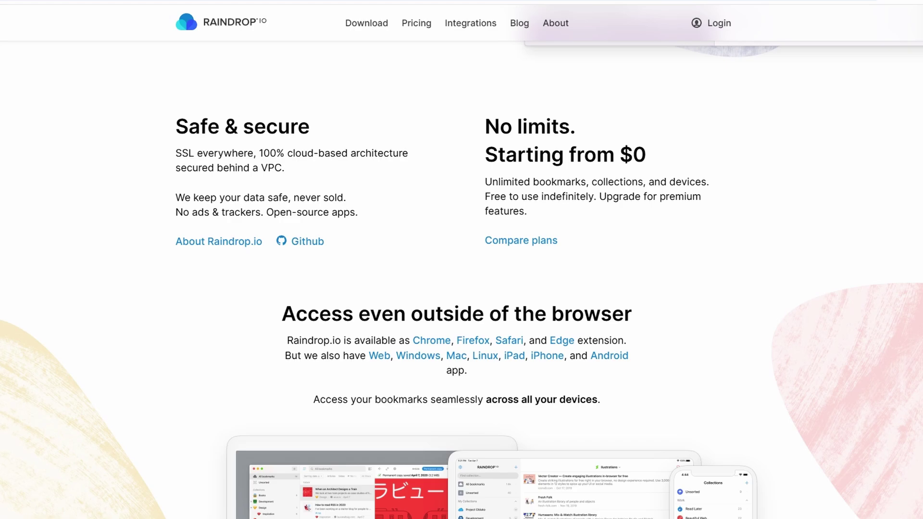
scroll(244, 339, down, 2)
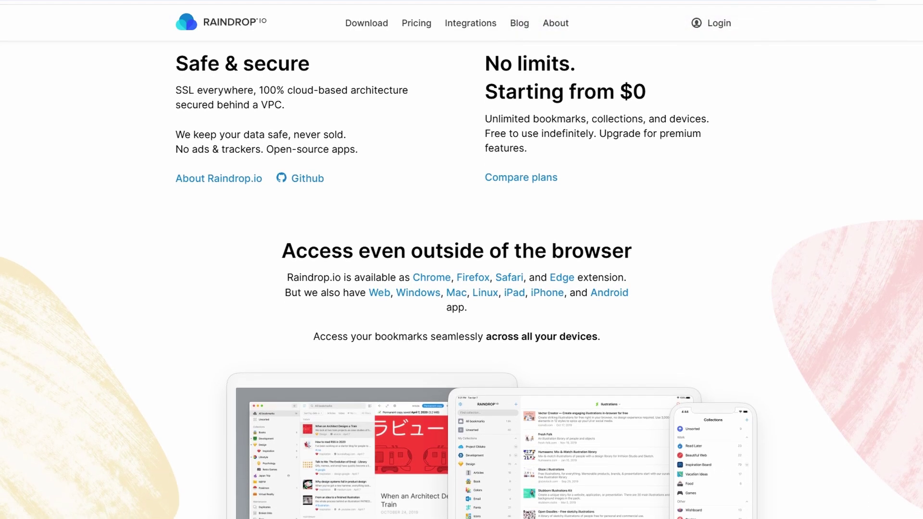
scroll(243, 338, down, 2)
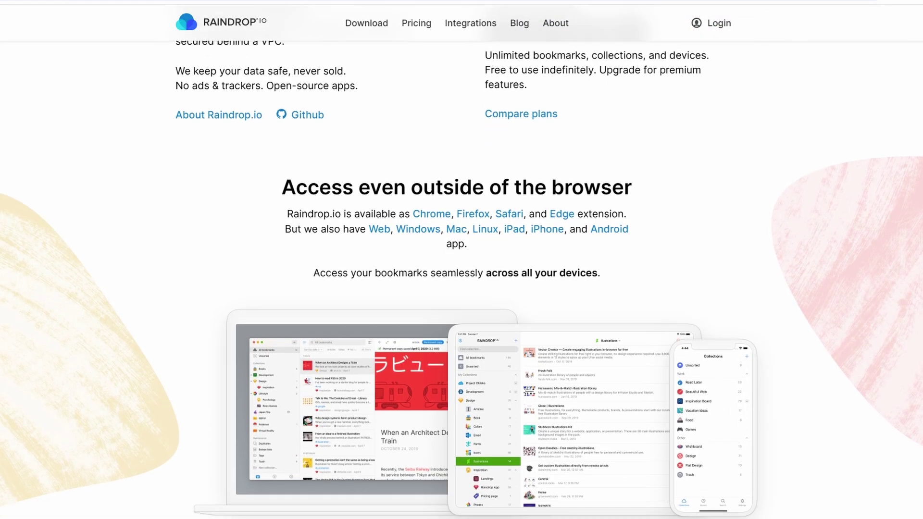
scroll(461, 278, down, 2)
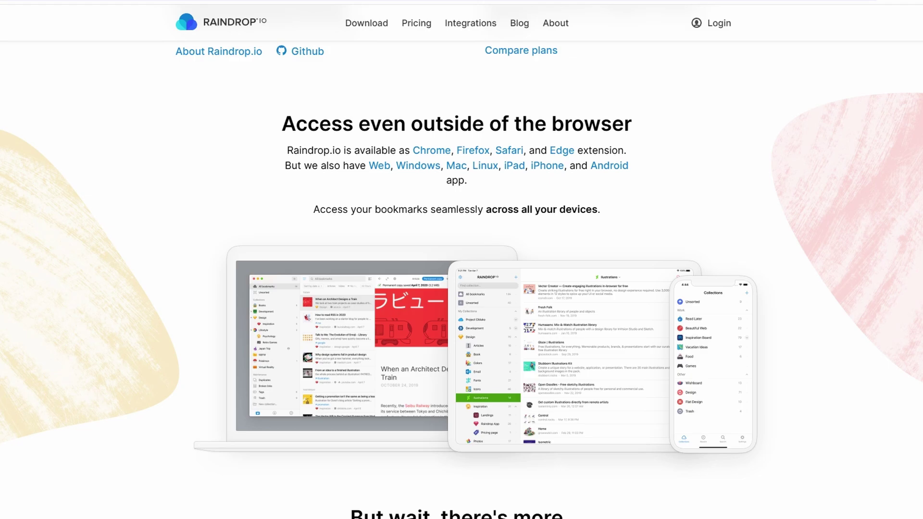
scroll(461, 279, down, 2)
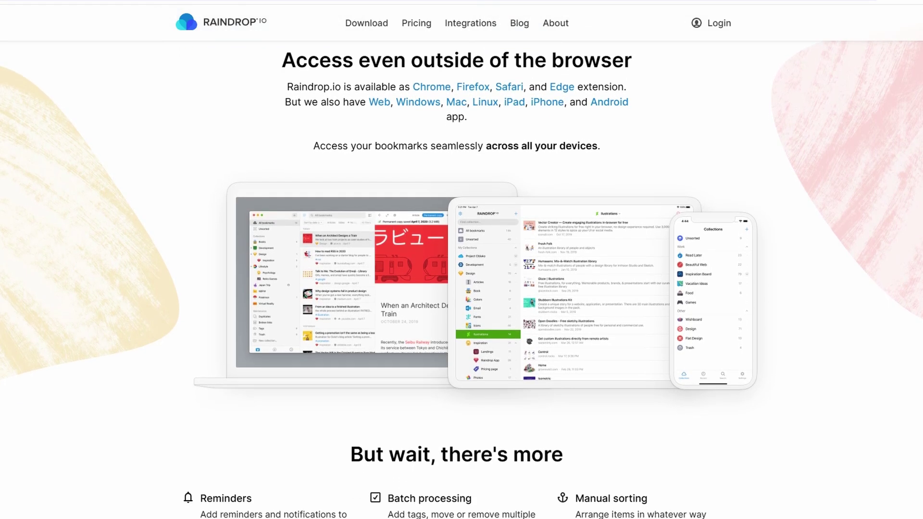
scroll(462, 279, down, 2)
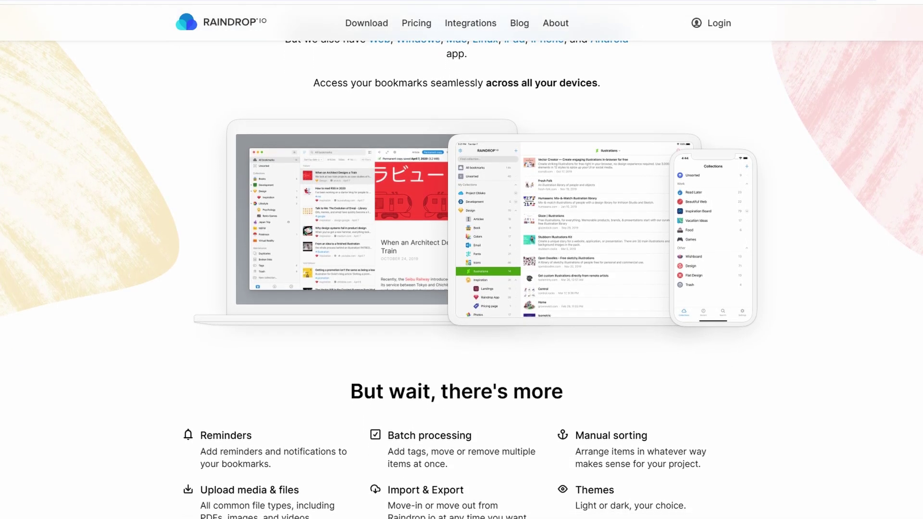
scroll(461, 278, down, 2)
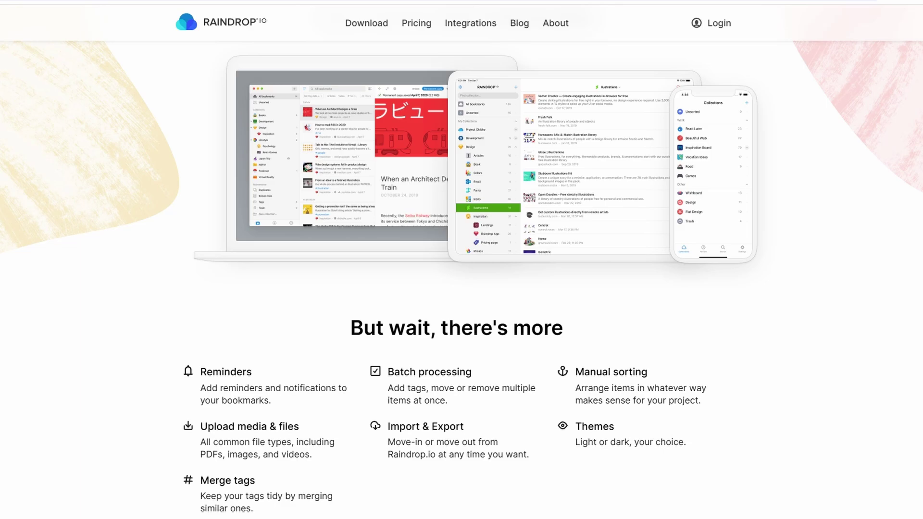
scroll(461, 278, down, 2)
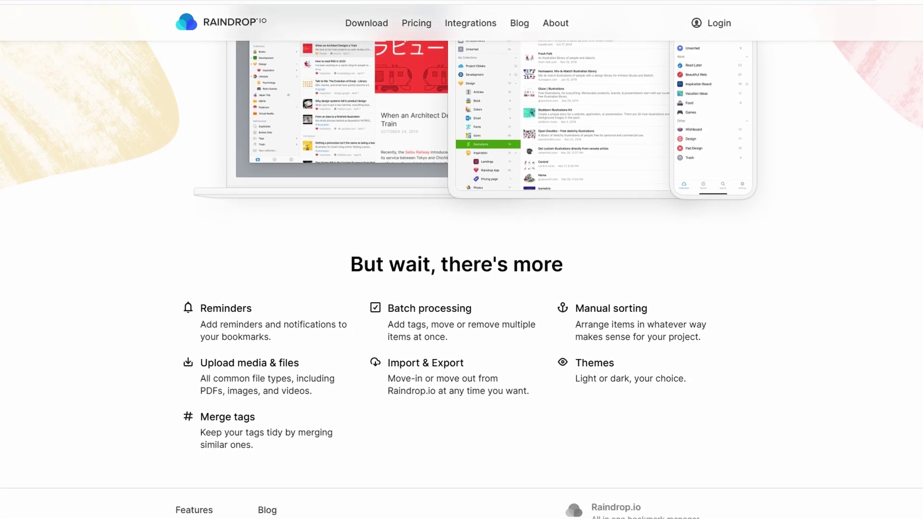
scroll(461, 279, down, 1)
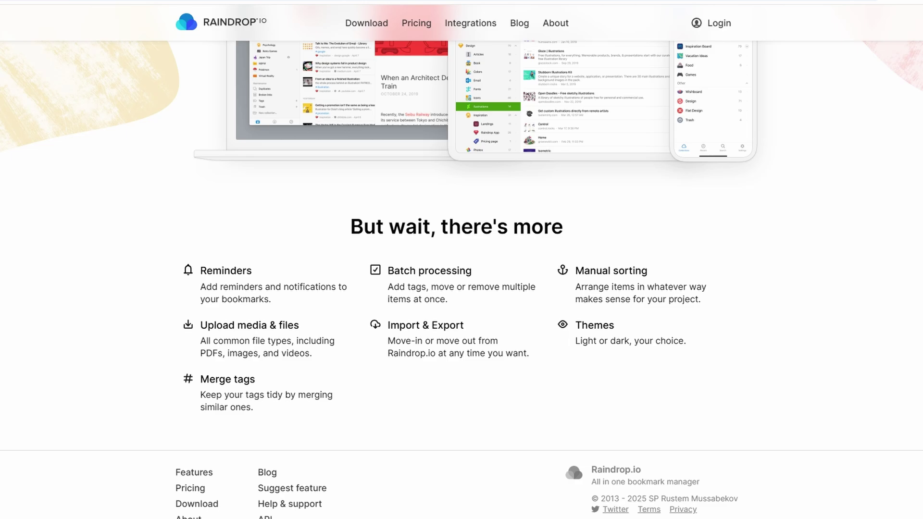
key(Home)
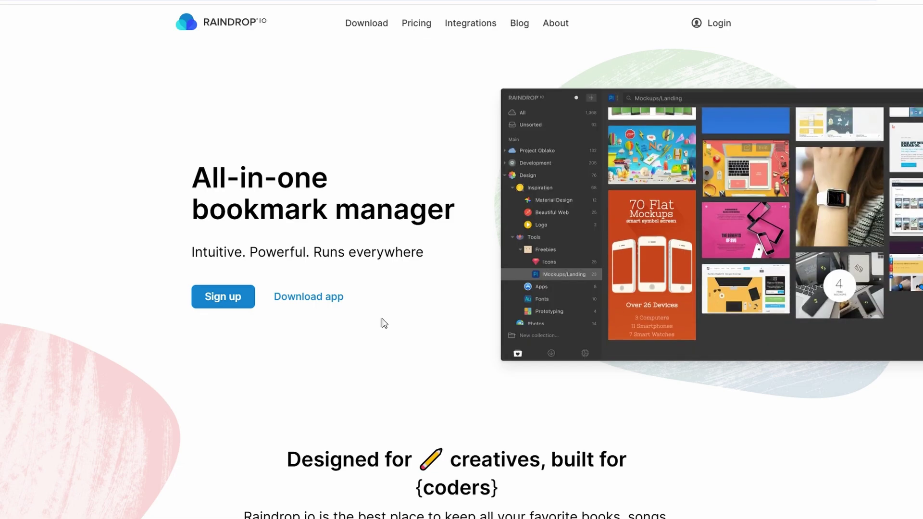
mouse_move(745, 206)
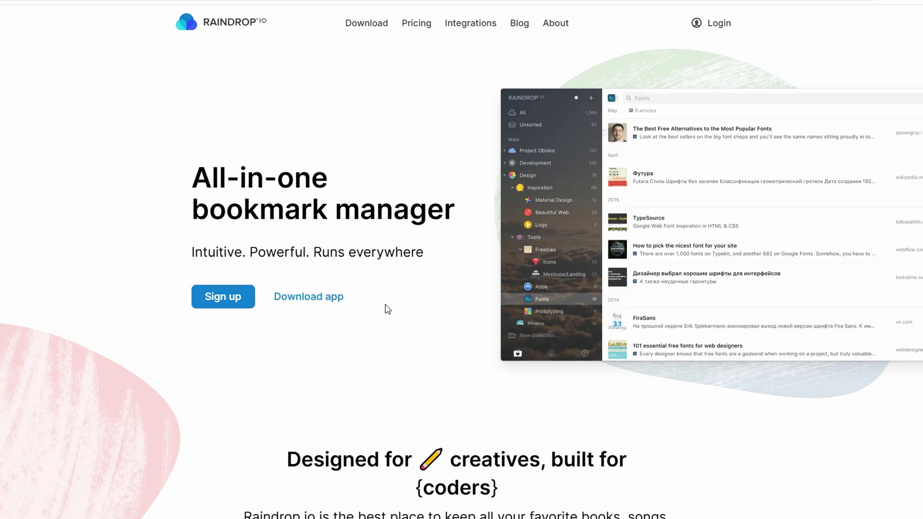
Step: Open the Download page and browse the browser extension, mobile and desktop app sections
click(364, 28)
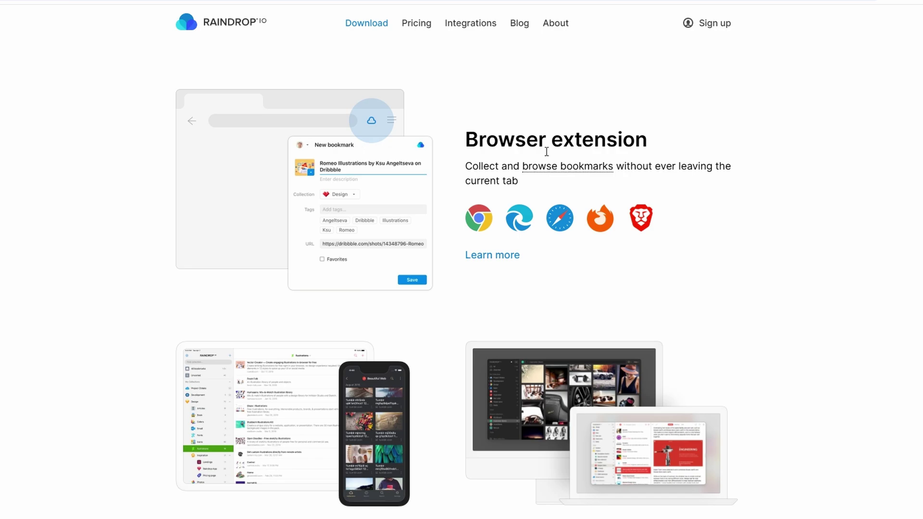
scroll(470, 219, down, 4)
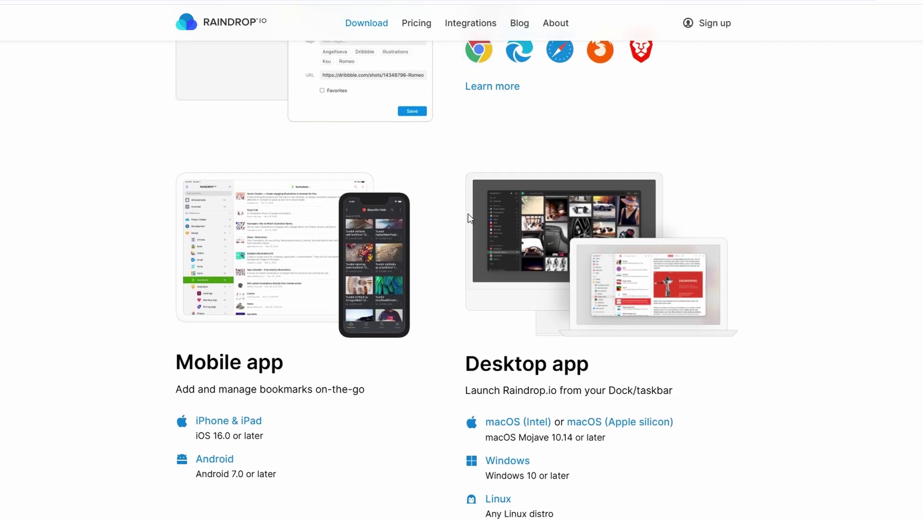
scroll(468, 213, up, 1)
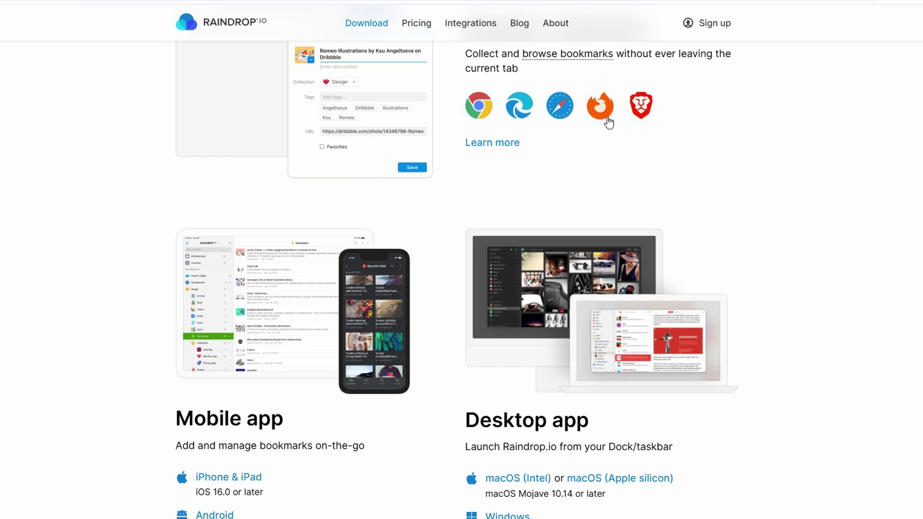
scroll(487, 117, down, 2)
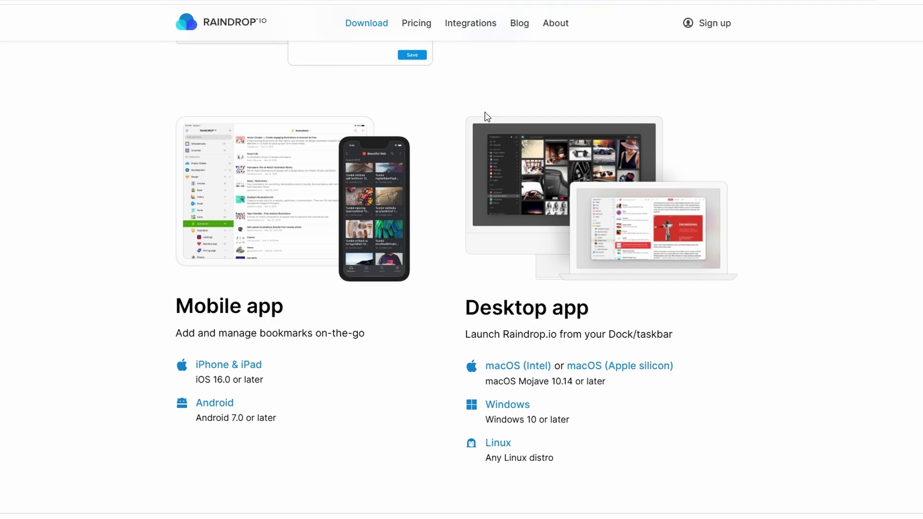
scroll(485, 116, down, 1)
scroll(485, 112, up, 4)
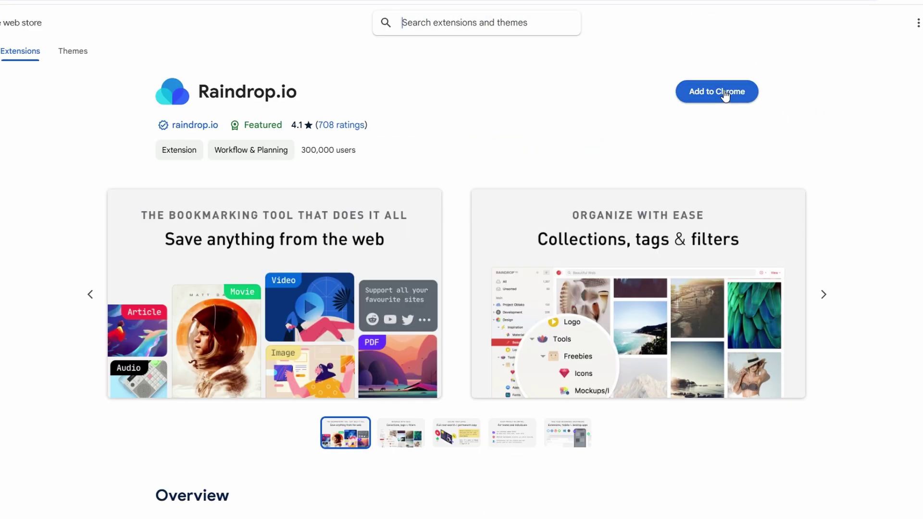
Step: Add the Raindrop.io extension to Chrome from its Web Store listing
click(725, 96)
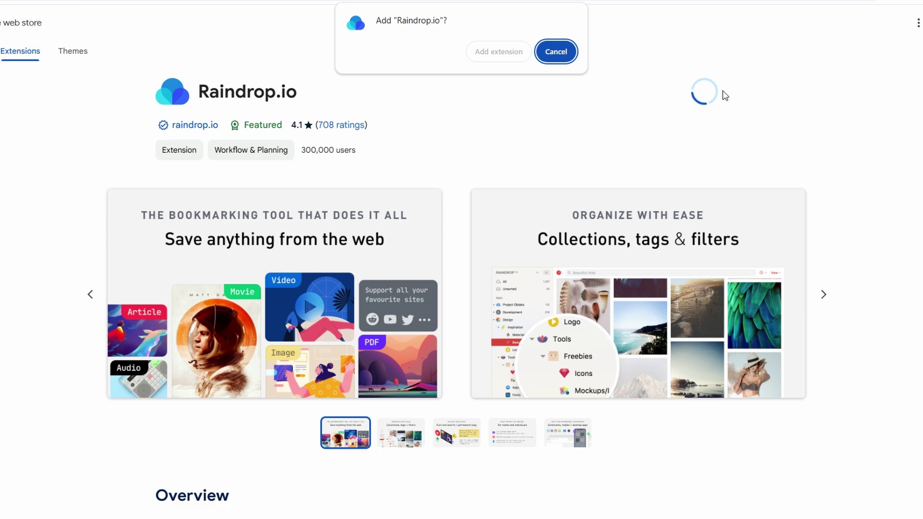
click(509, 55)
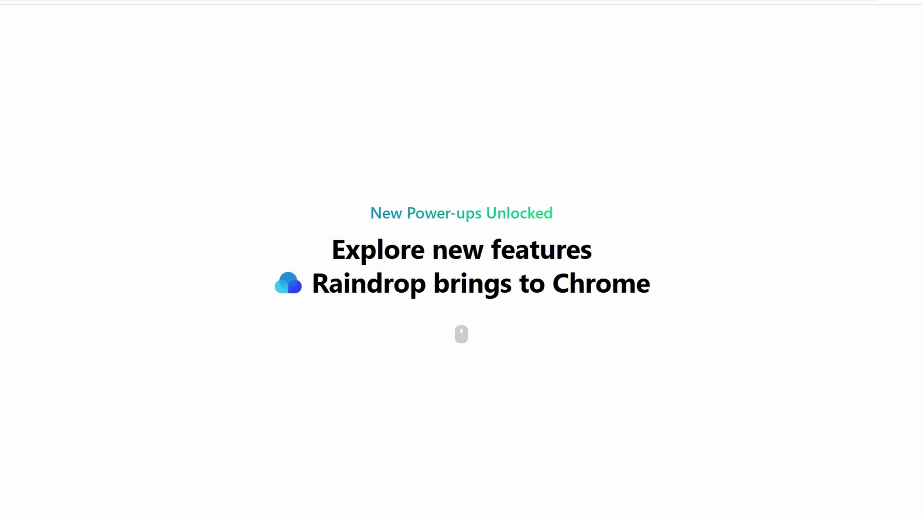
Step: Scroll through the Raindrop.io extension's welcome tour page
scroll(462, 260, down, 1)
scroll(462, 259, down, 3)
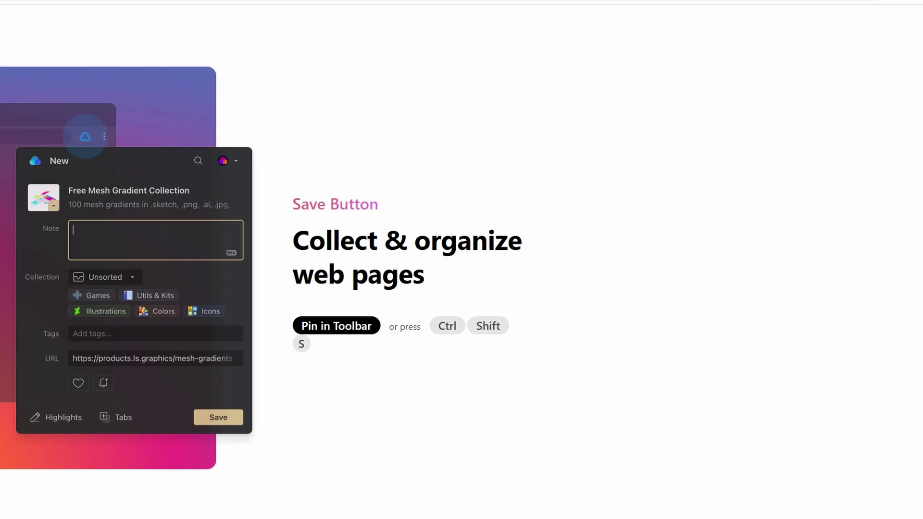
scroll(461, 260, down, 5)
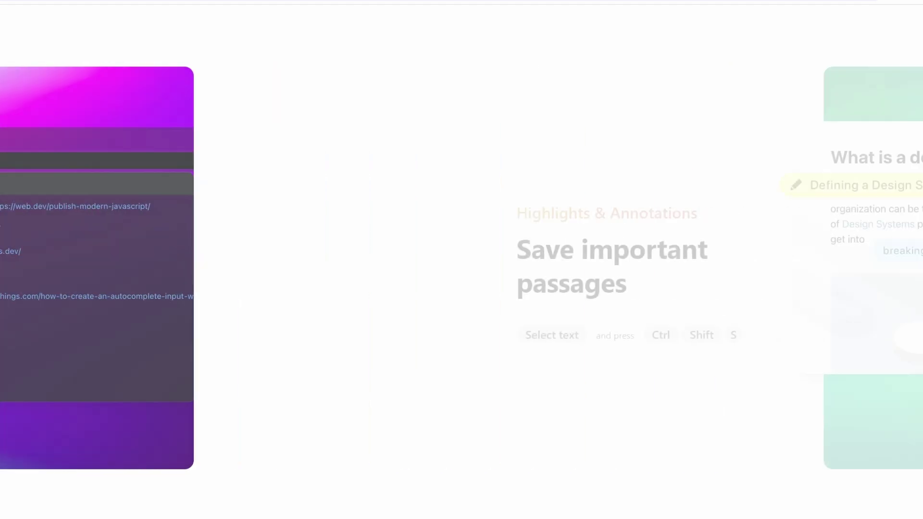
scroll(462, 260, down, 2)
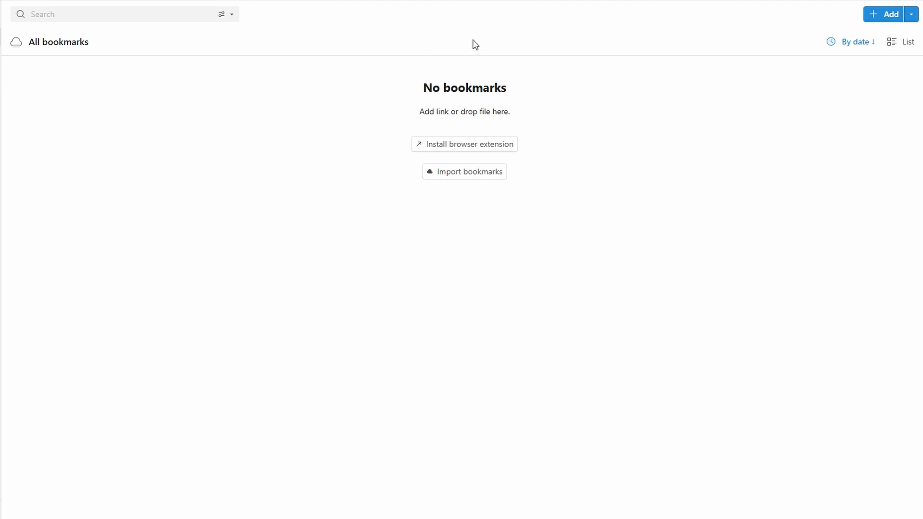
Step: Export Chrome's bookmarks to the Desktop as the HTML file bookmarks_1_13_25
click(911, 14)
click(886, 33)
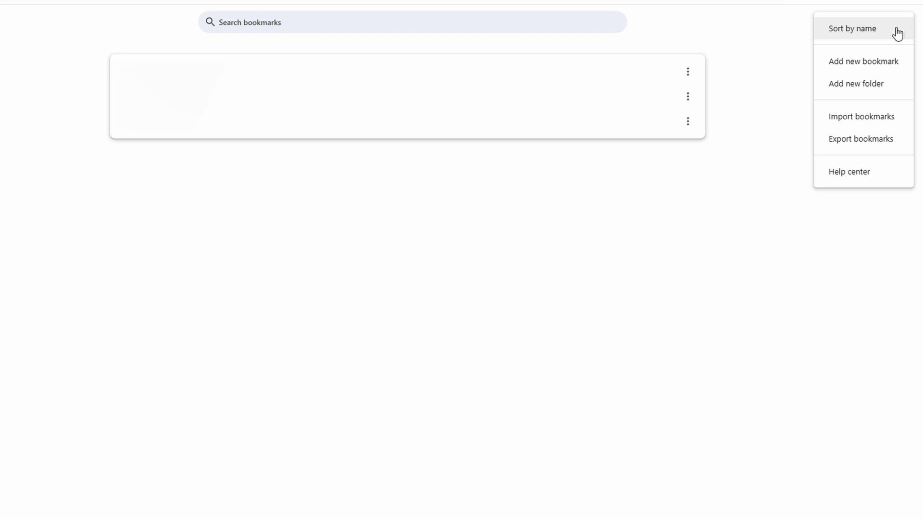
click(861, 139)
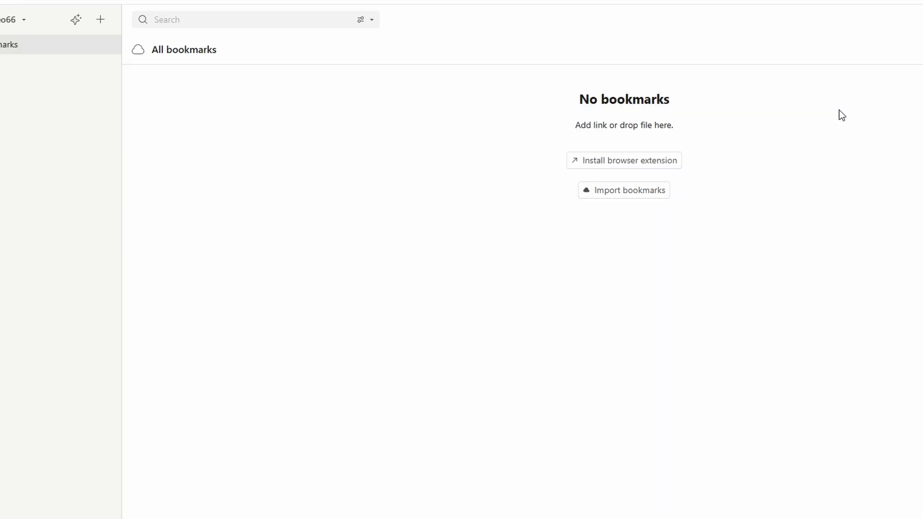
Step: Upload bookmarks_1_13_25.html on Raindrop.io's Import page, showing 2 folders and 6 bookmarks
click(605, 189)
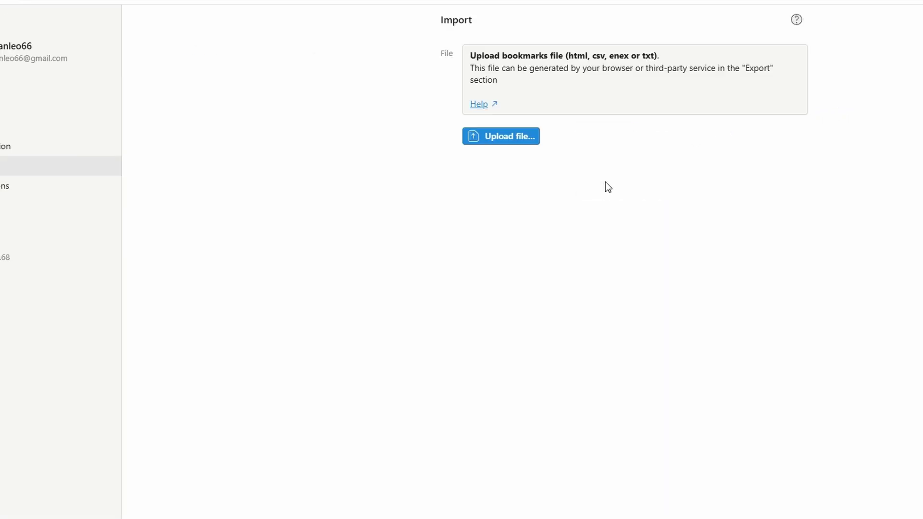
click(534, 144)
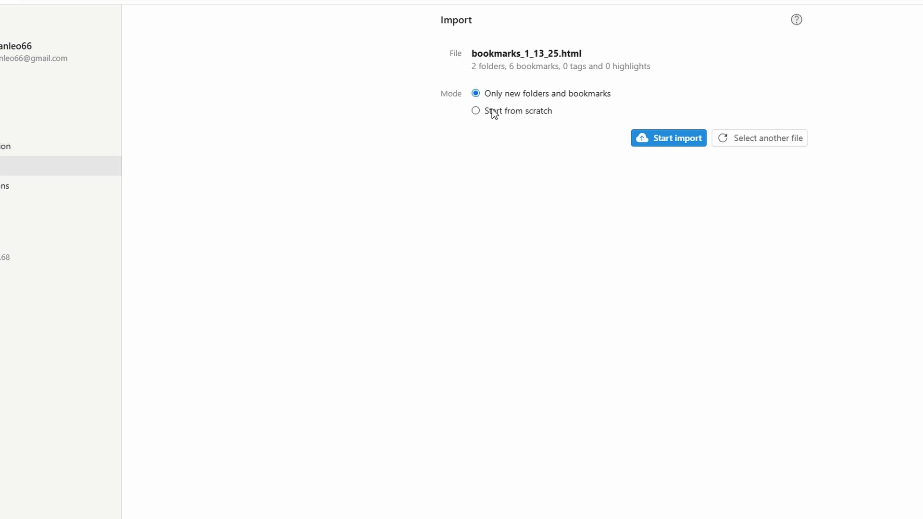
Step: Import bookmarks_1_13_25.html in Start from scratch mode, confirming the wipe of existing bookmarks
click(477, 111)
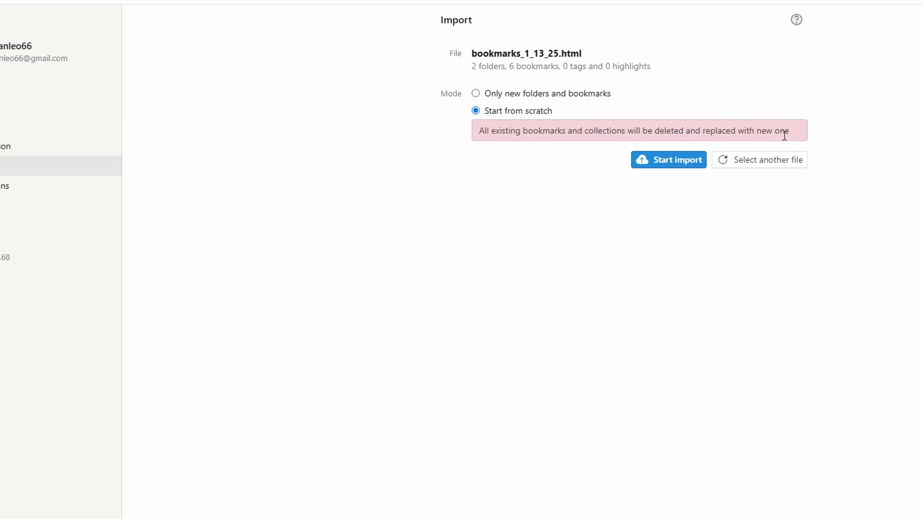
click(663, 159)
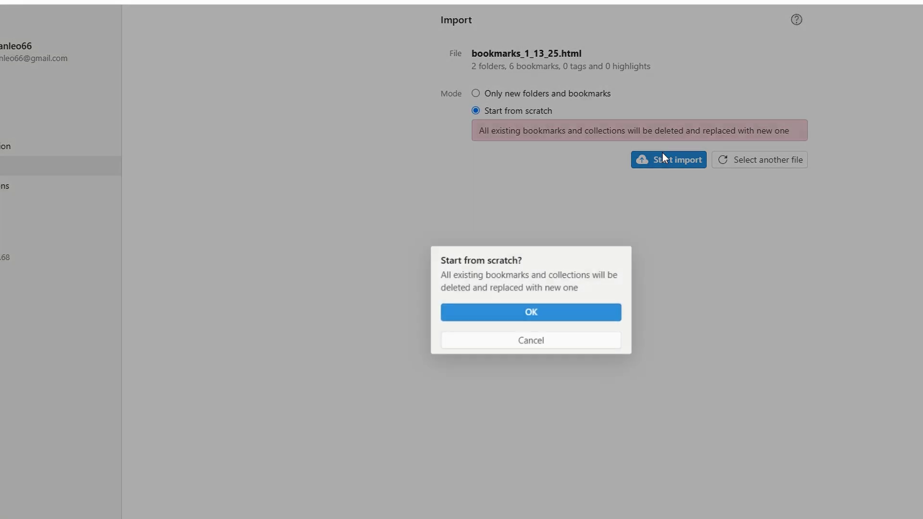
click(531, 311)
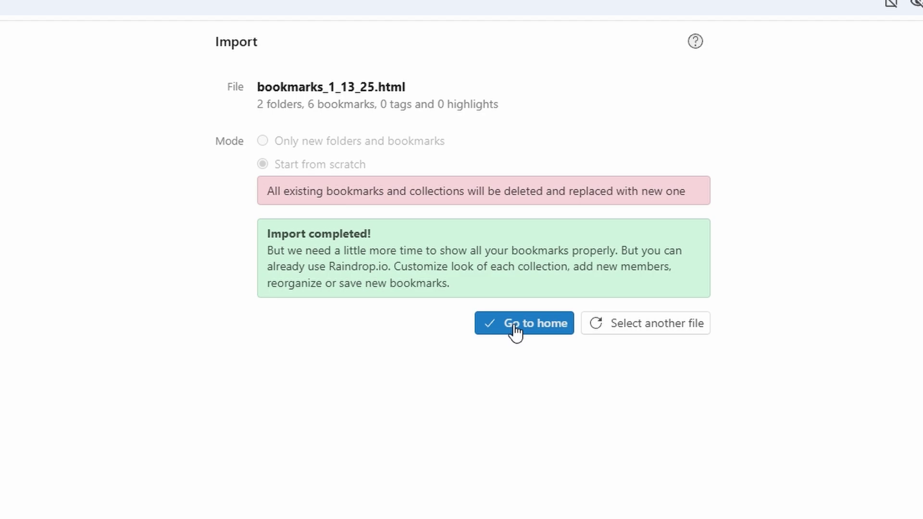
Step: Go back home to the All bookmarks list showing the imported links
click(515, 332)
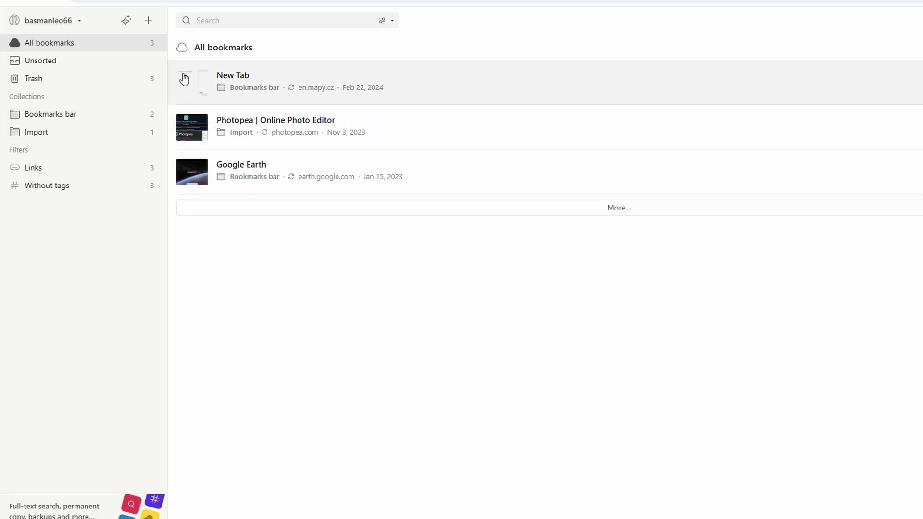
Step: Create a new collection named 'collection name' and open its options
click(148, 21)
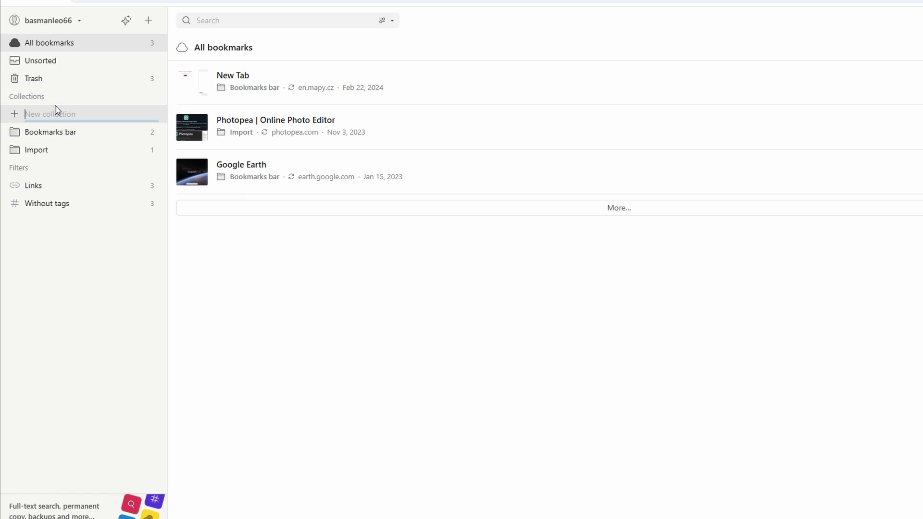
text(collection name)
key(Return)
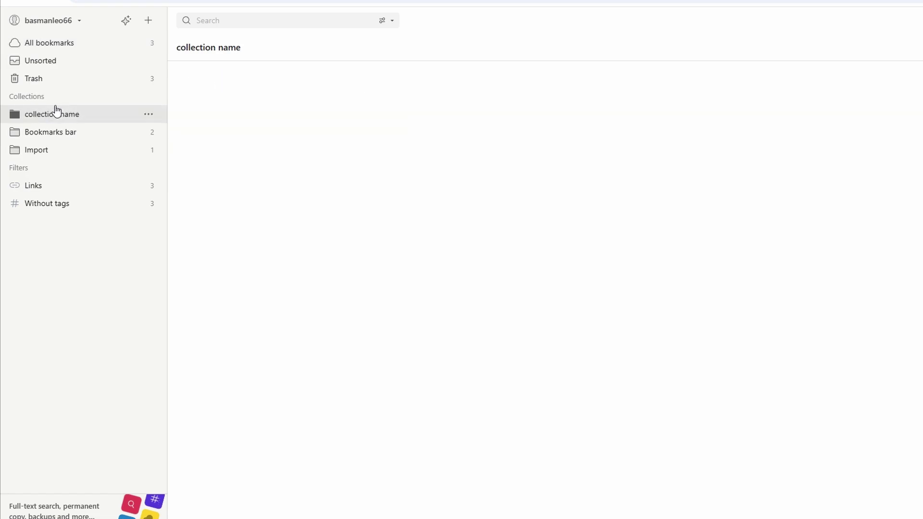
click(148, 115)
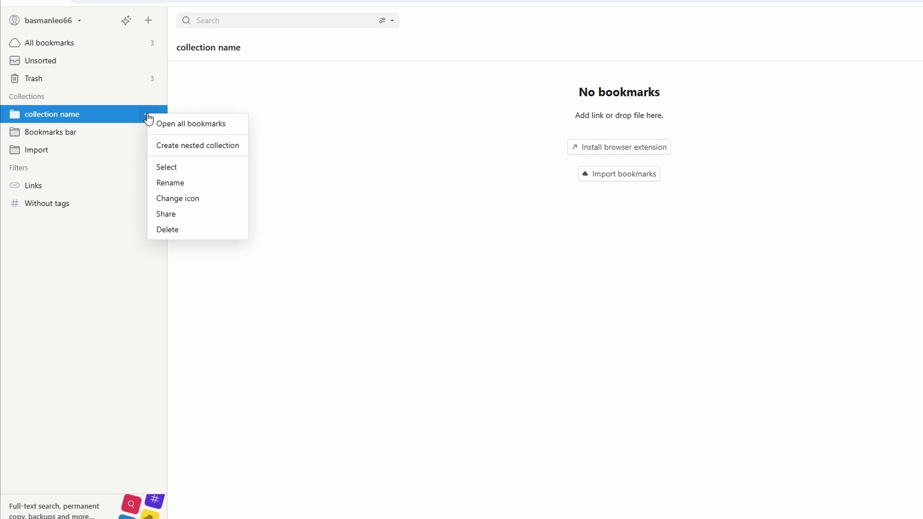
Step: Give 'collection name' the blue globe icon from the Flat fun set
click(178, 198)
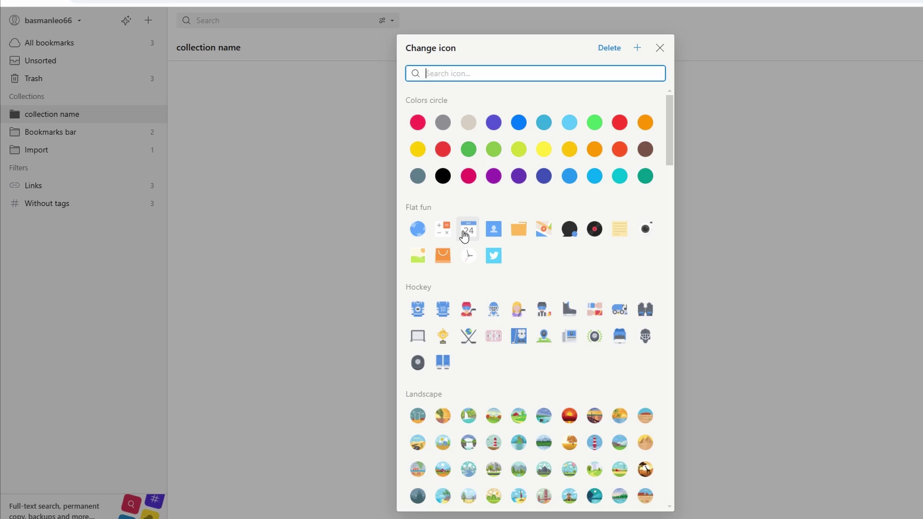
click(418, 229)
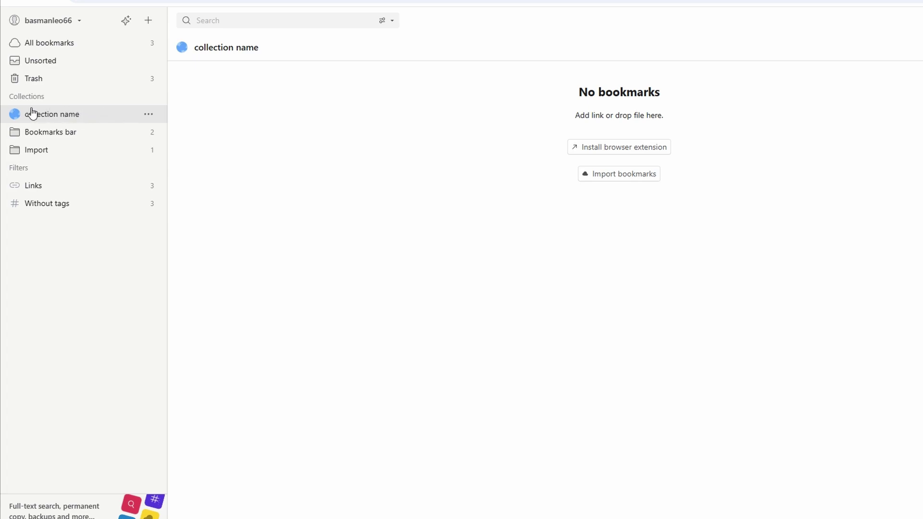
Step: Open 'collection name' and close its options menu, then view the Bookmarks bar and Import collections
click(110, 113)
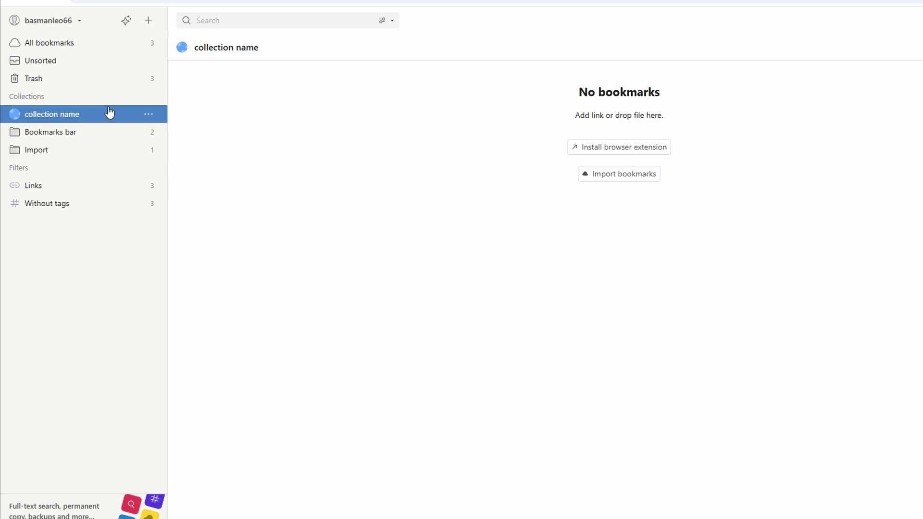
click(149, 116)
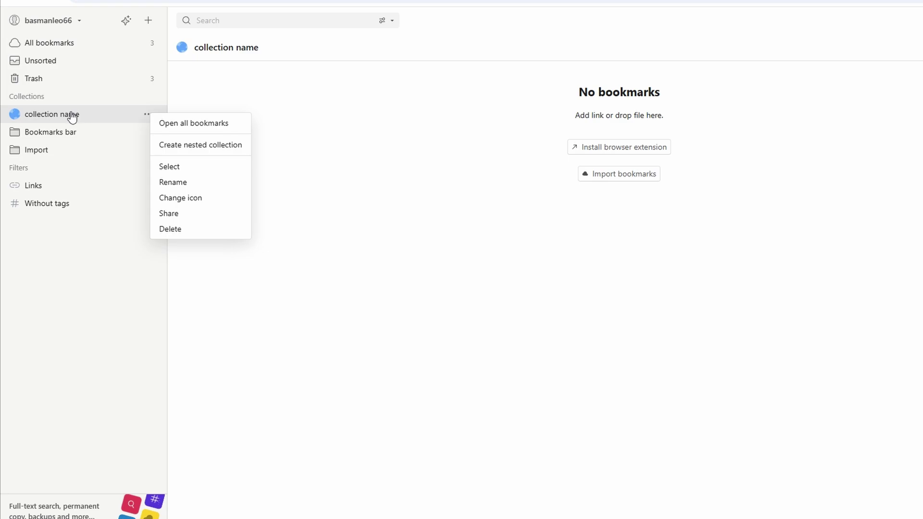
click(233, 111)
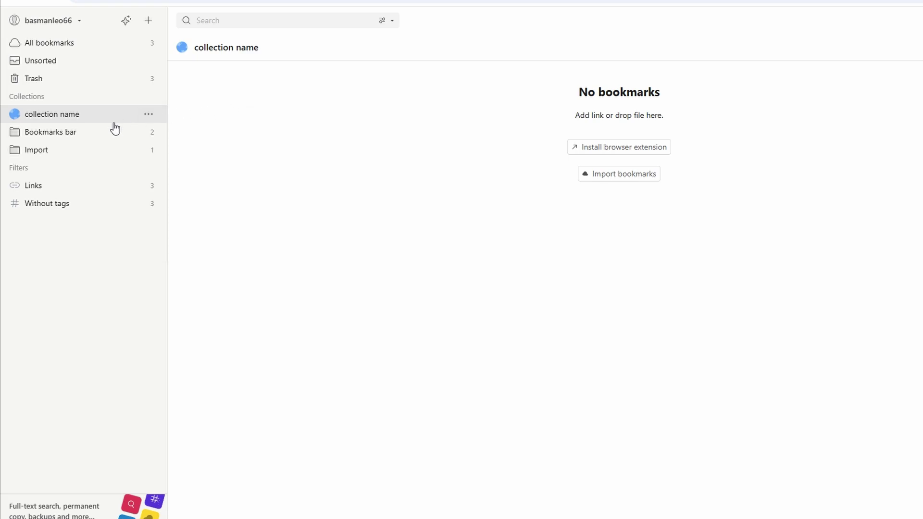
click(87, 142)
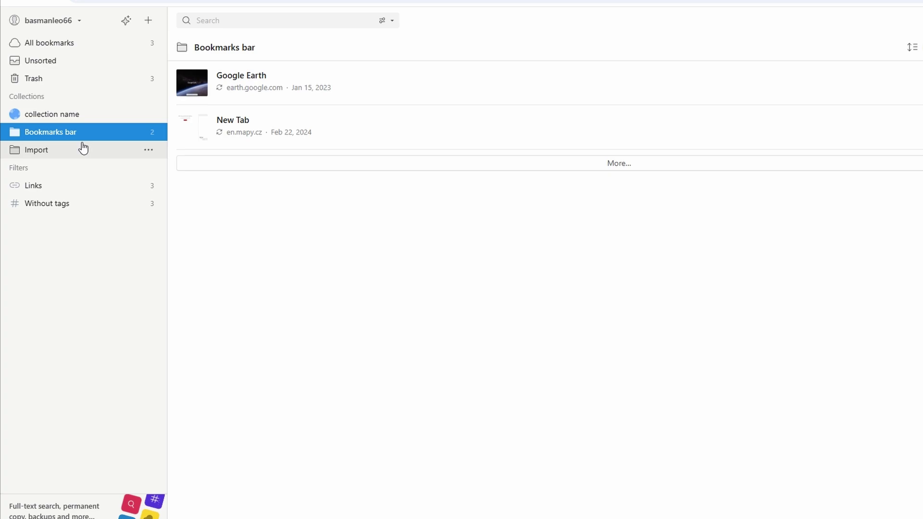
click(83, 148)
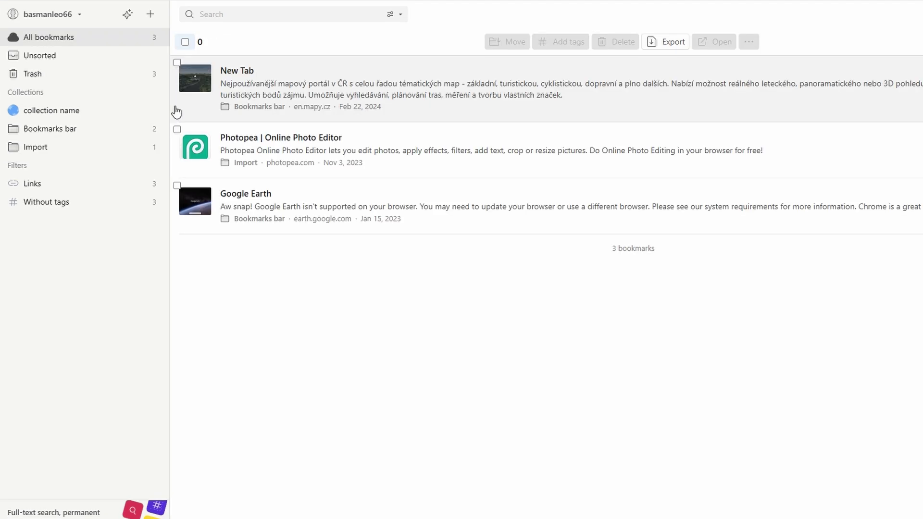
Step: Tag the Photopea bookmark with the new tag 'tags...'
click(177, 129)
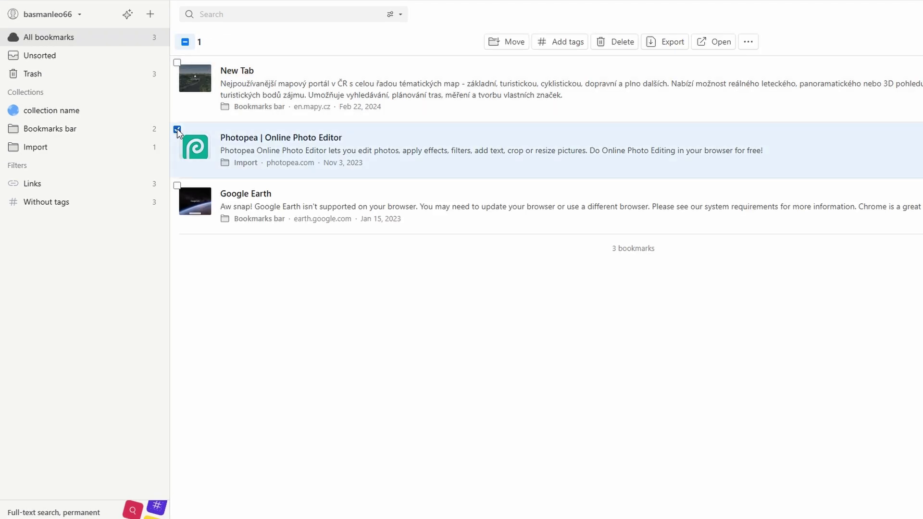
click(573, 39)
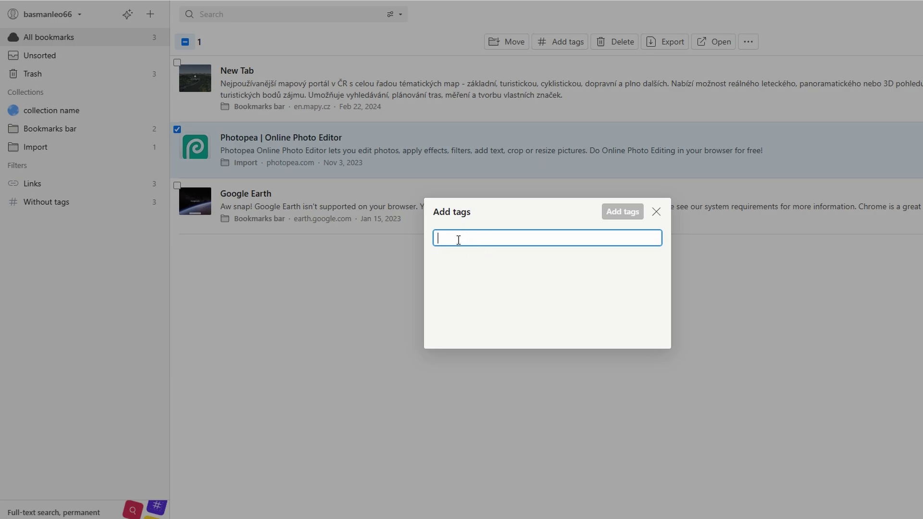
text(t)
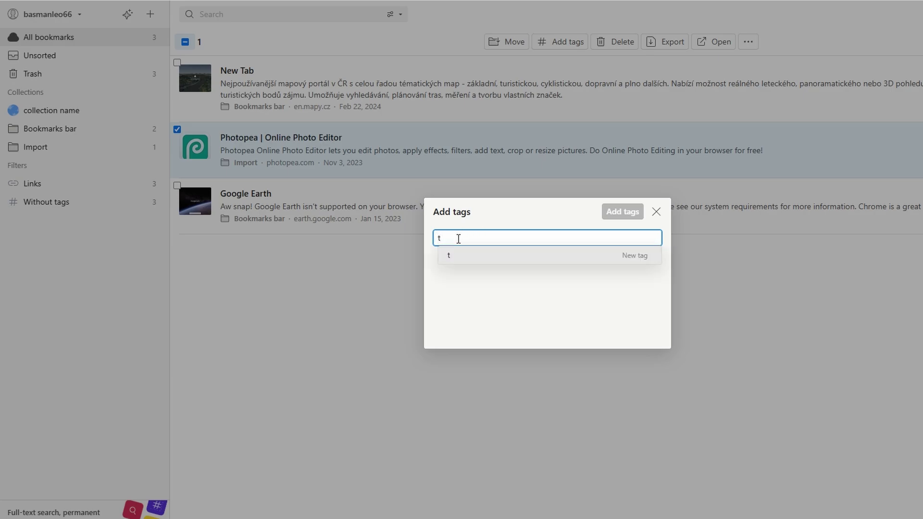
text(ags...)
click(576, 259)
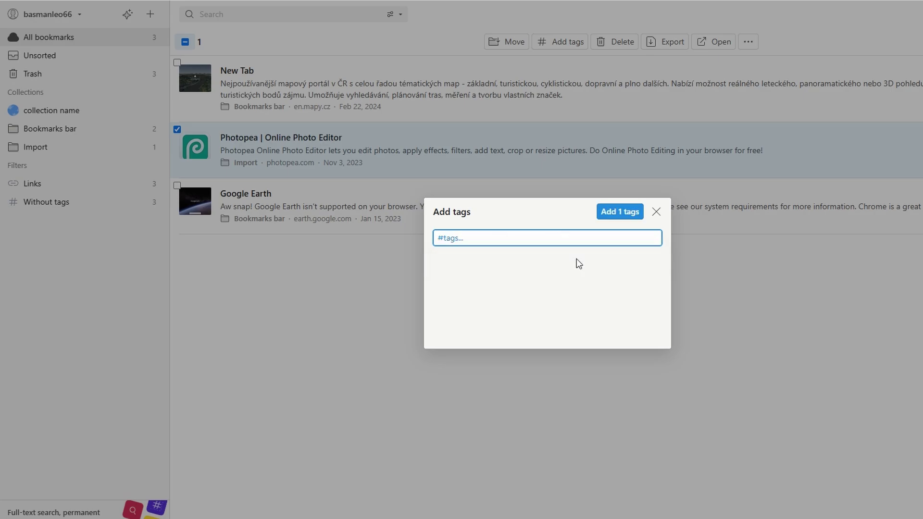
click(620, 214)
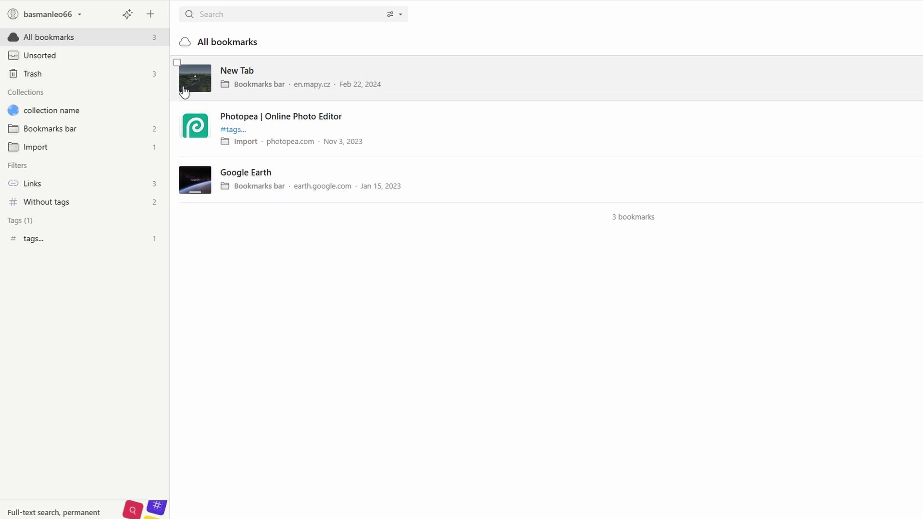
Step: Select the New Tab and Photopea bookmarks together, then deselect both
click(176, 63)
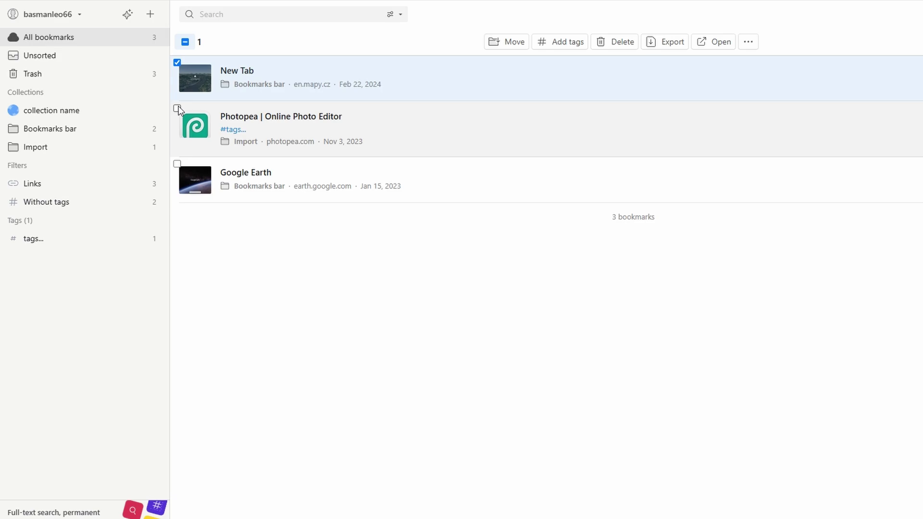
click(177, 109)
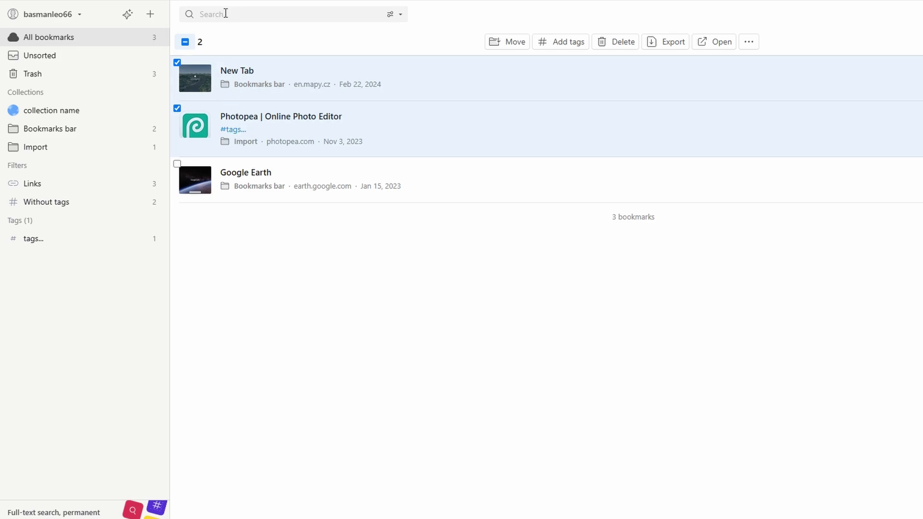
click(177, 107)
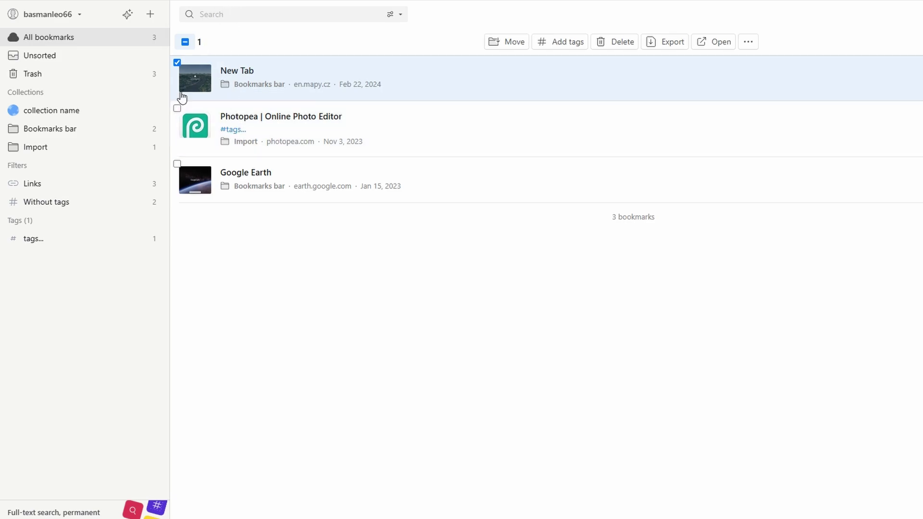
click(177, 63)
click(221, 14)
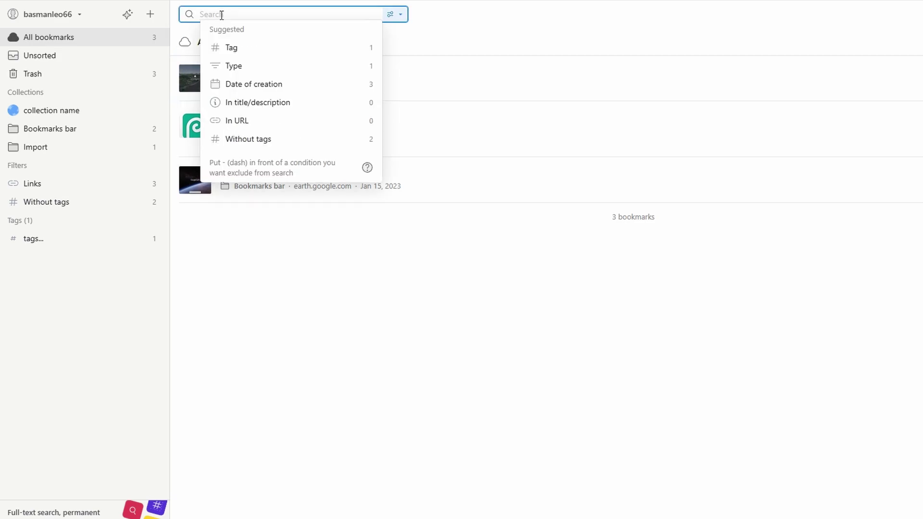
text(tags)
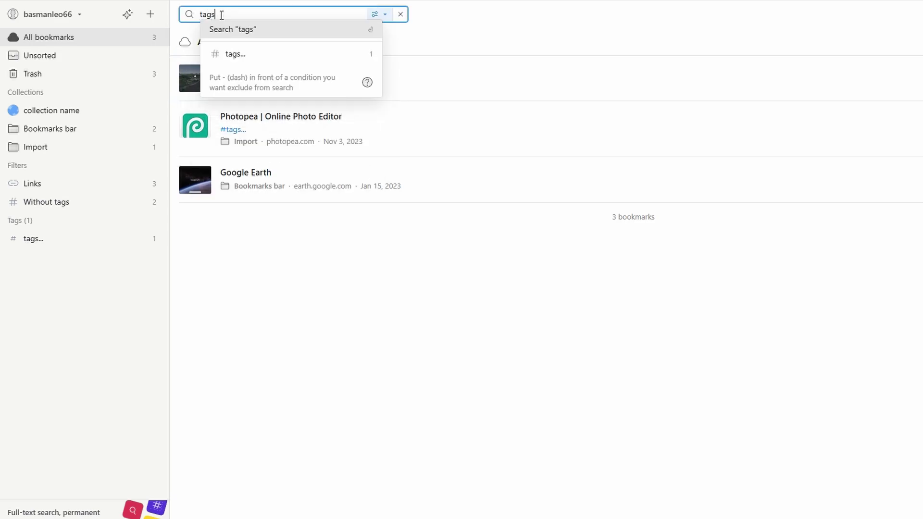
click(243, 53)
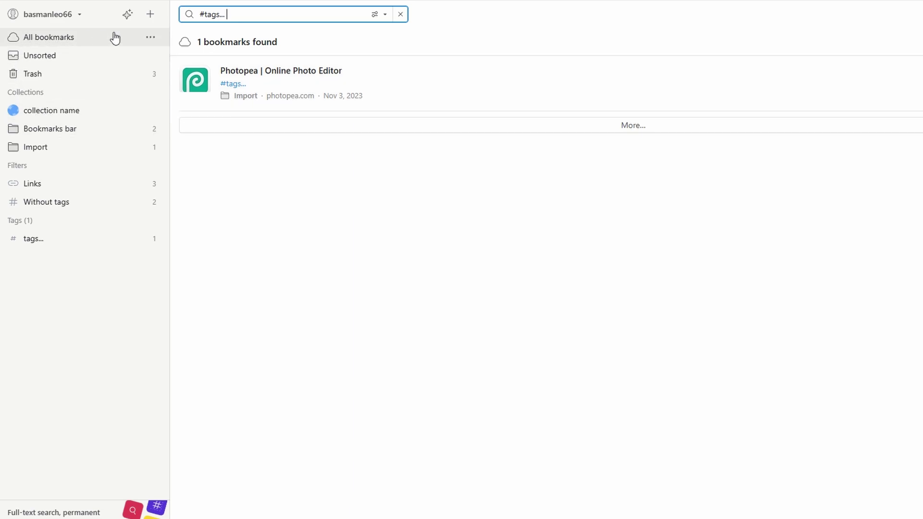
key(ctrl+a)
key(BackSpace)
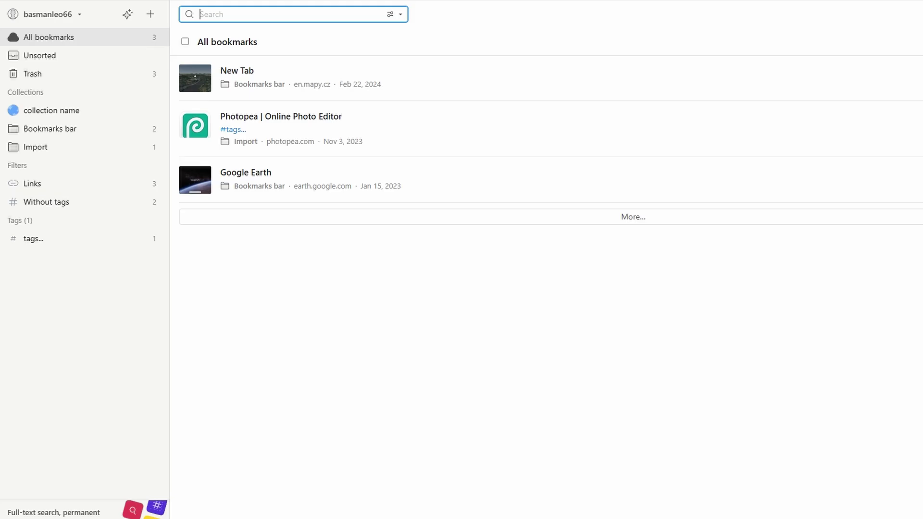
Step: Save the current page with the extension into 'collection name', tagged with the existing 'tags...' tag
click(855, 10)
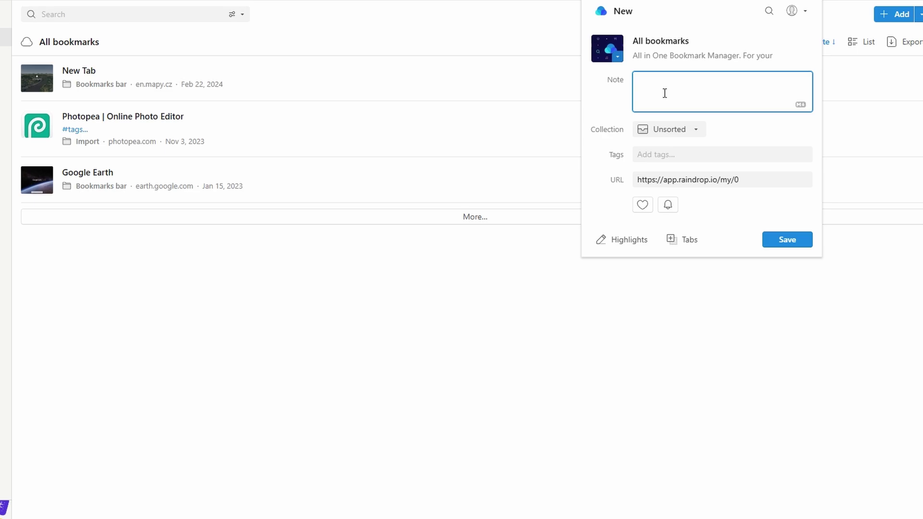
click(676, 134)
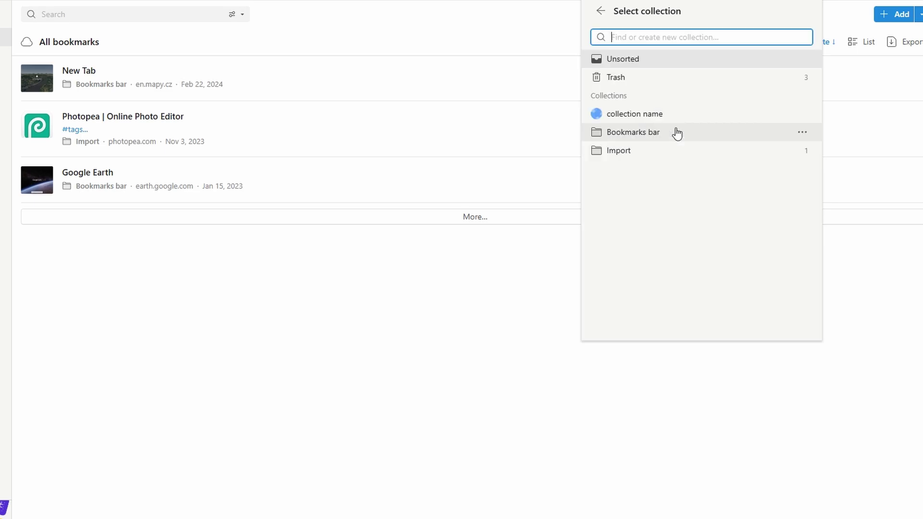
click(633, 115)
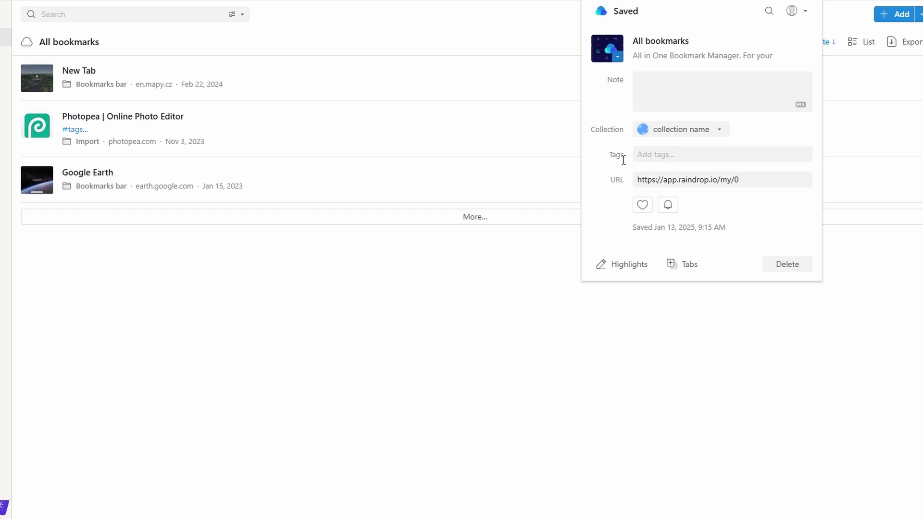
click(652, 155)
text(Tags)
click(677, 174)
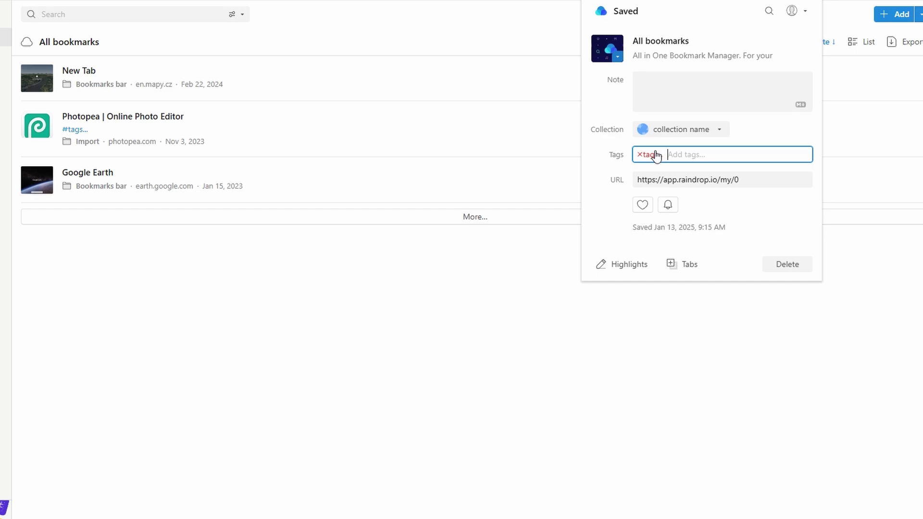
double_click(619, 79)
key(ctrl+c)
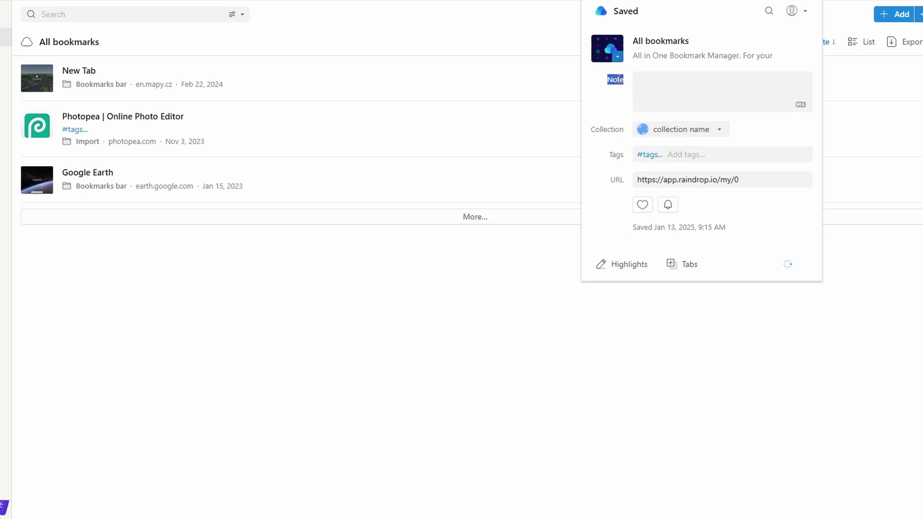
Step: Paste 'Note' as the saved bookmark's note
click(665, 79)
key(ctrl+v)
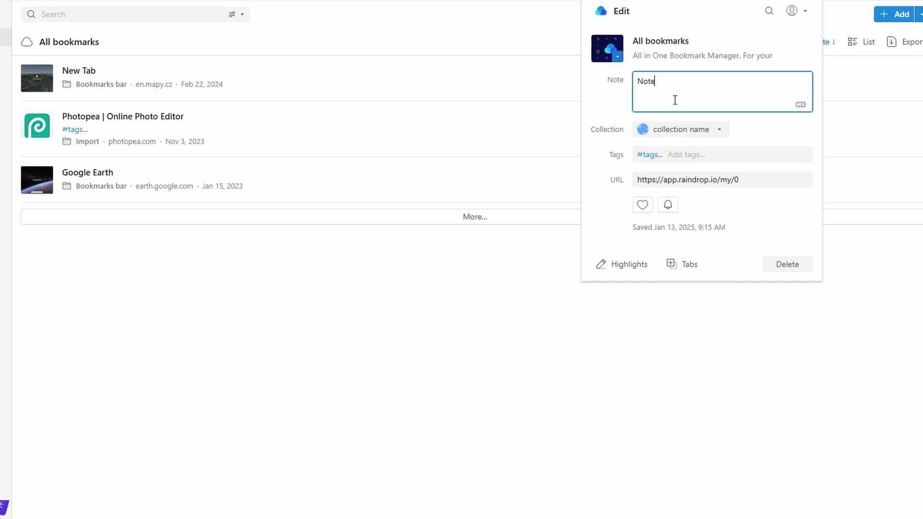
click(734, 233)
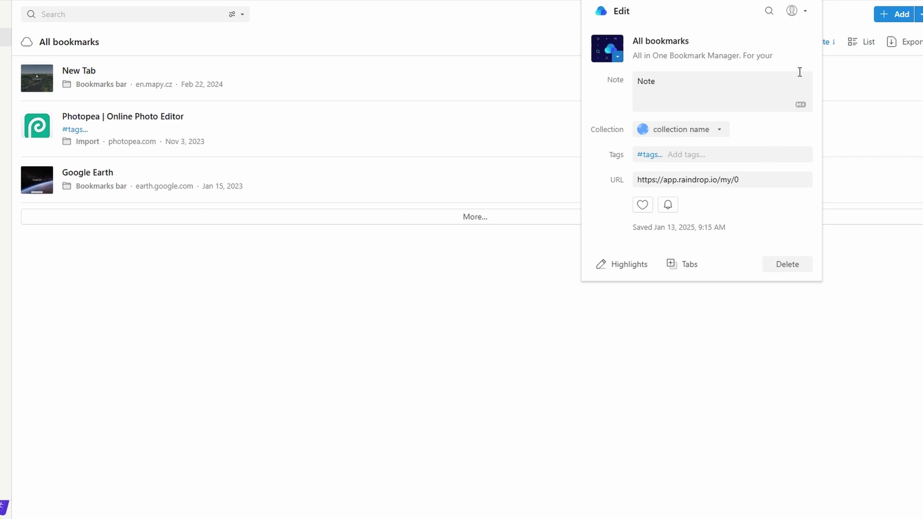
click(802, 14)
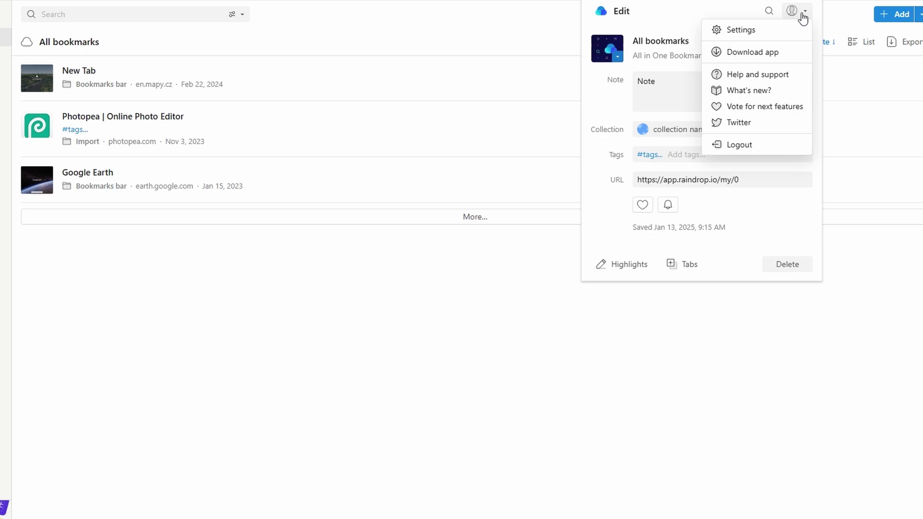
Step: Close the account menu, start Highlights setup, and deny the browser's extra site-data permission
click(726, 12)
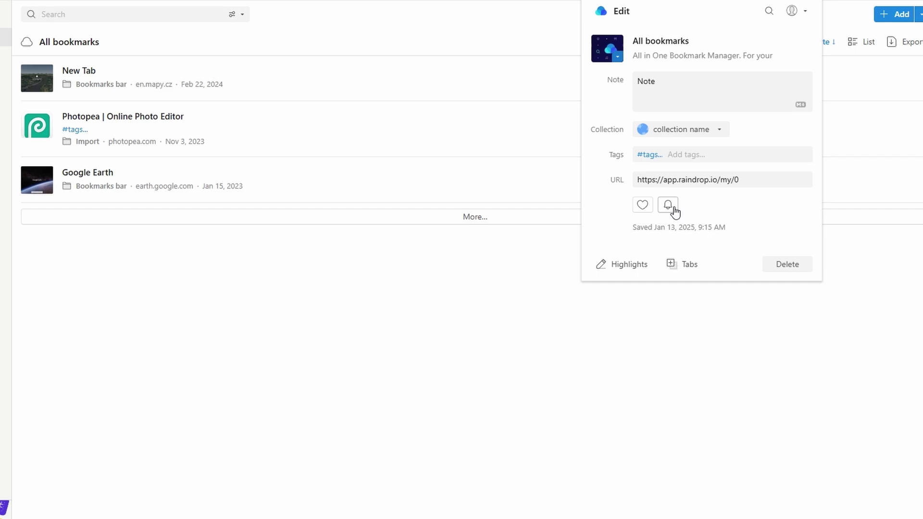
click(617, 264)
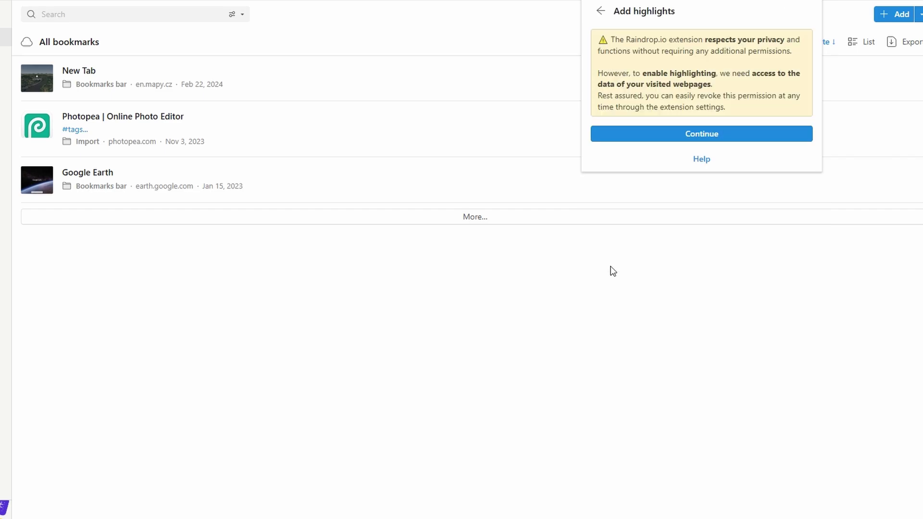
click(674, 137)
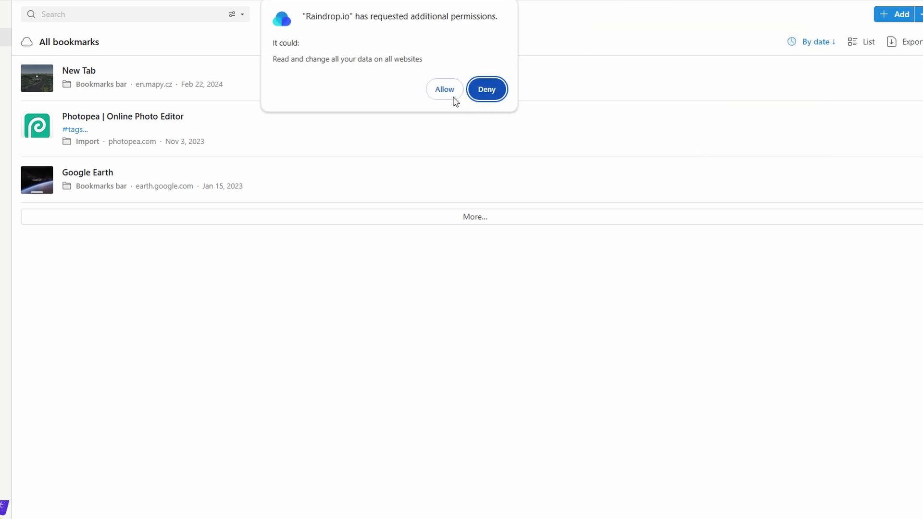
click(483, 91)
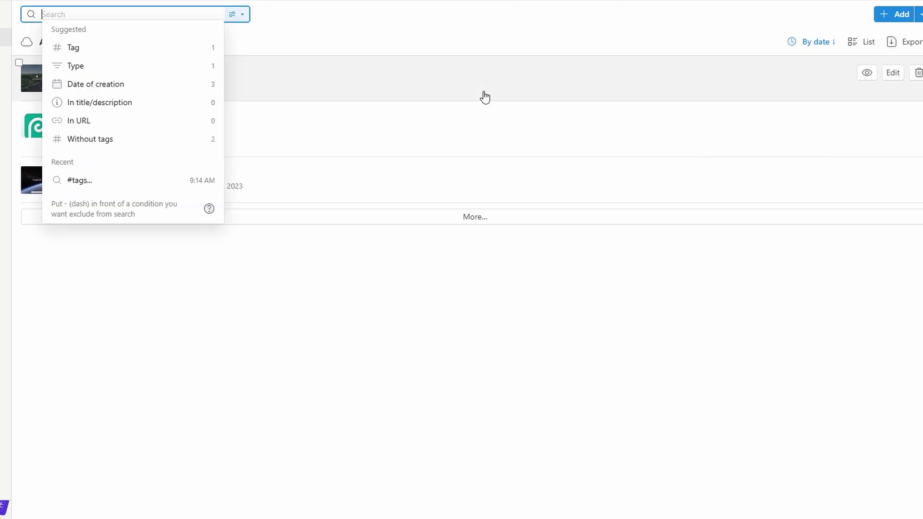
Step: Read the Pro yearly feature descriptions, such as AI Suggestions, against the $0 Free plan
click(371, 268)
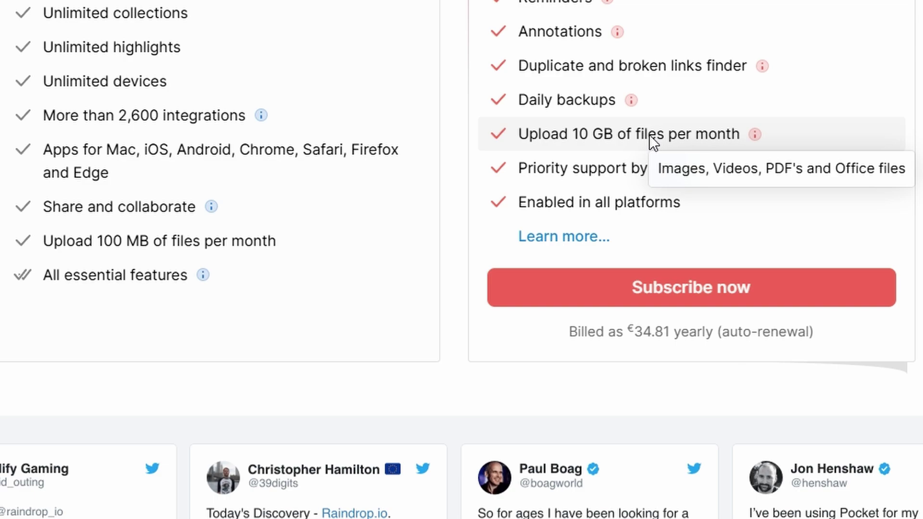
scroll(649, 134, up, 4)
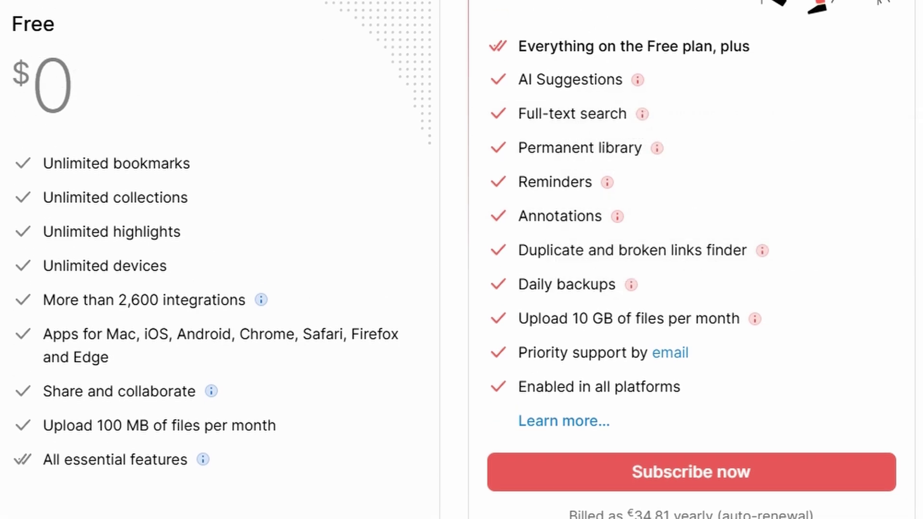
mouse_move(645, 116)
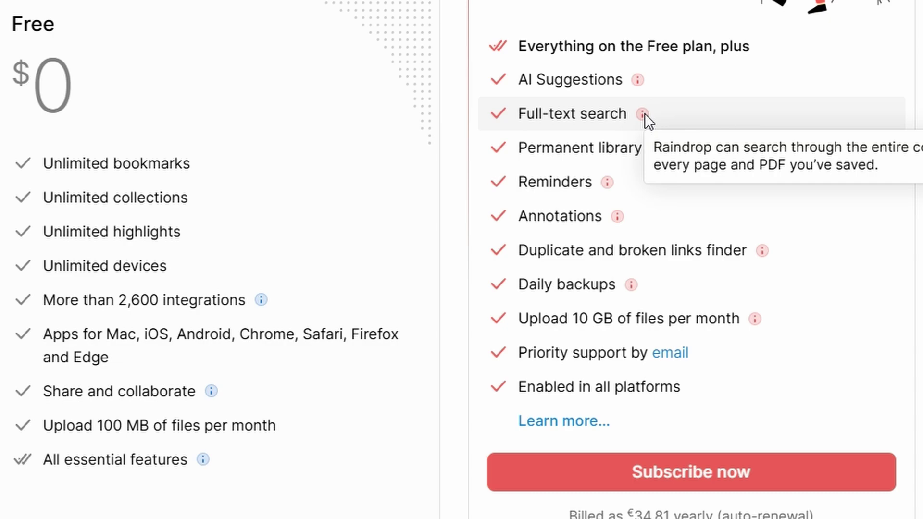
mouse_move(664, 173)
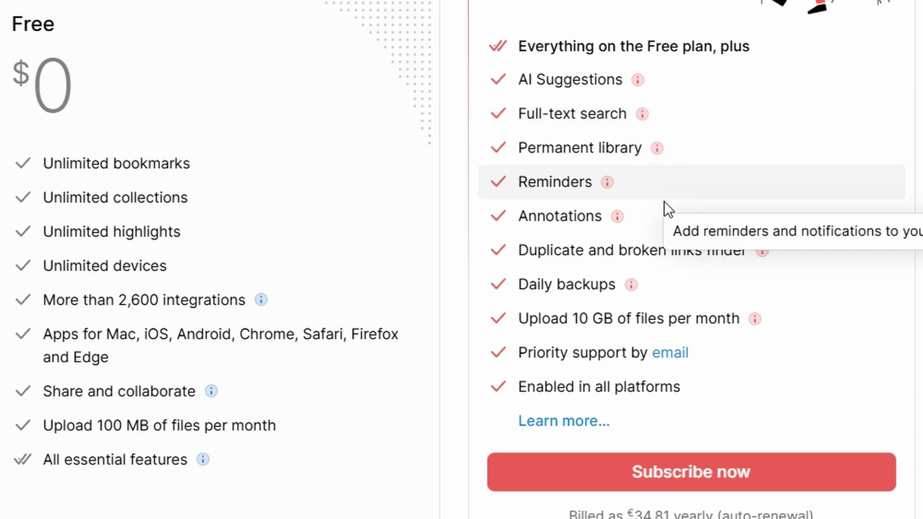
mouse_move(659, 235)
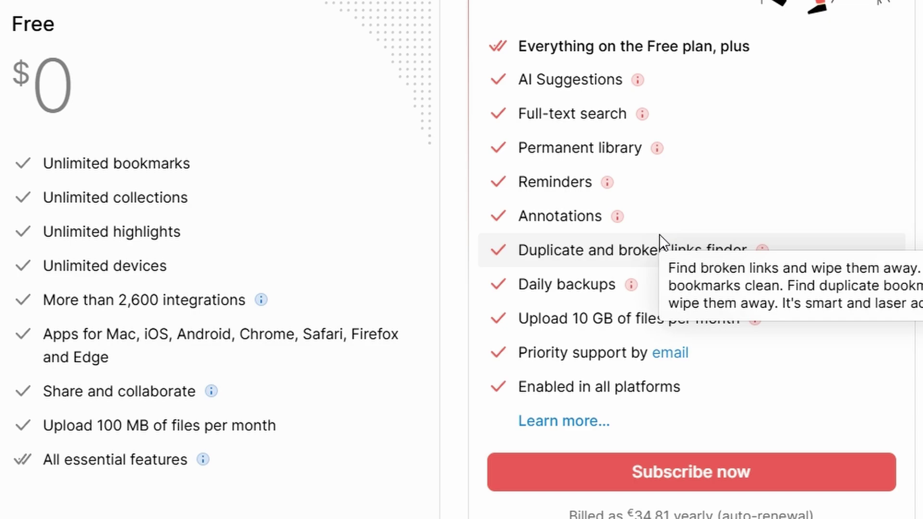
mouse_move(540, 174)
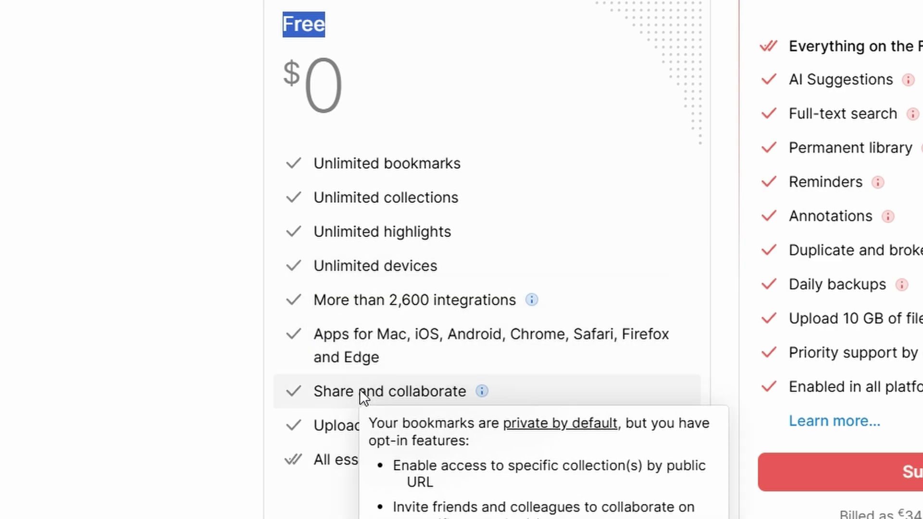
mouse_move(354, 450)
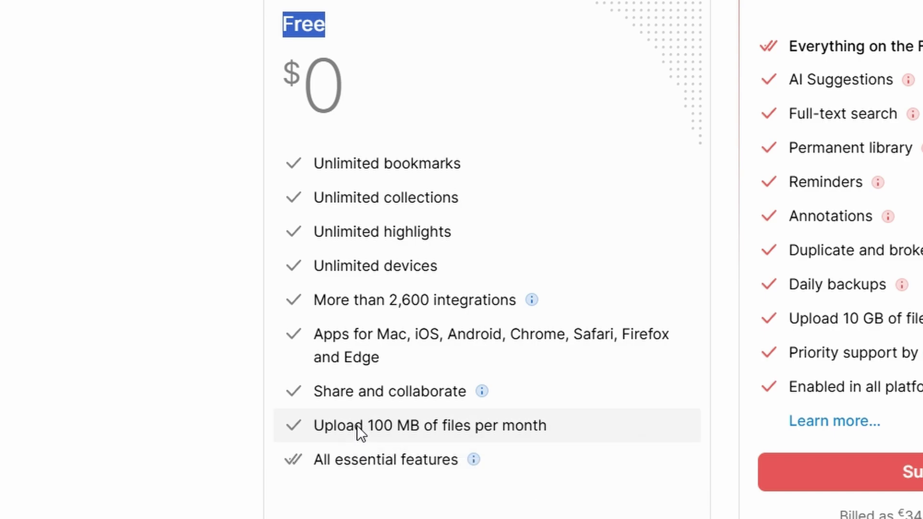
mouse_move(359, 396)
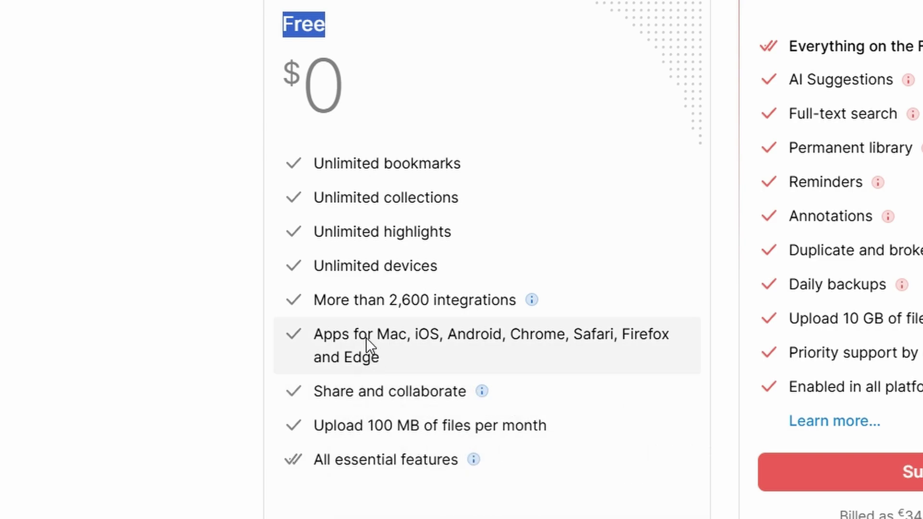
mouse_move(360, 300)
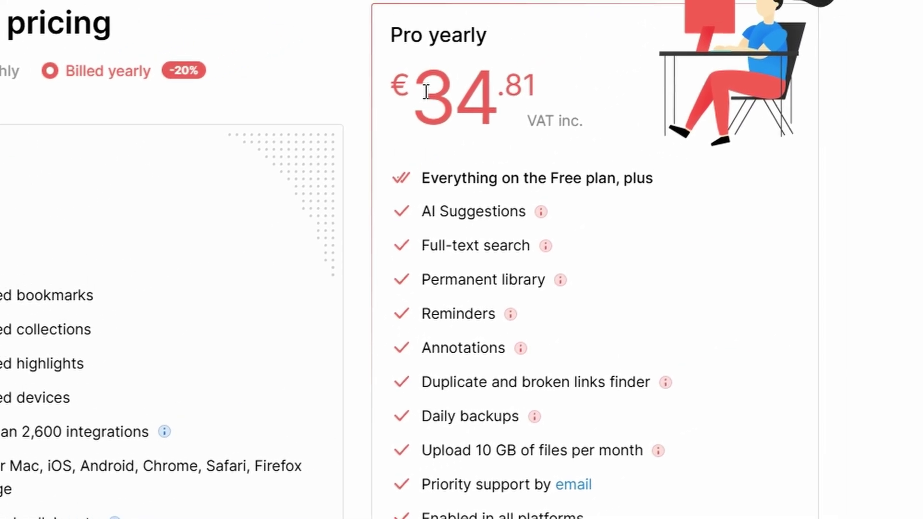
Step: Highlight the Pro price 34.81 and the upload and priority support feature lines
drag(367, 112, 480, 111)
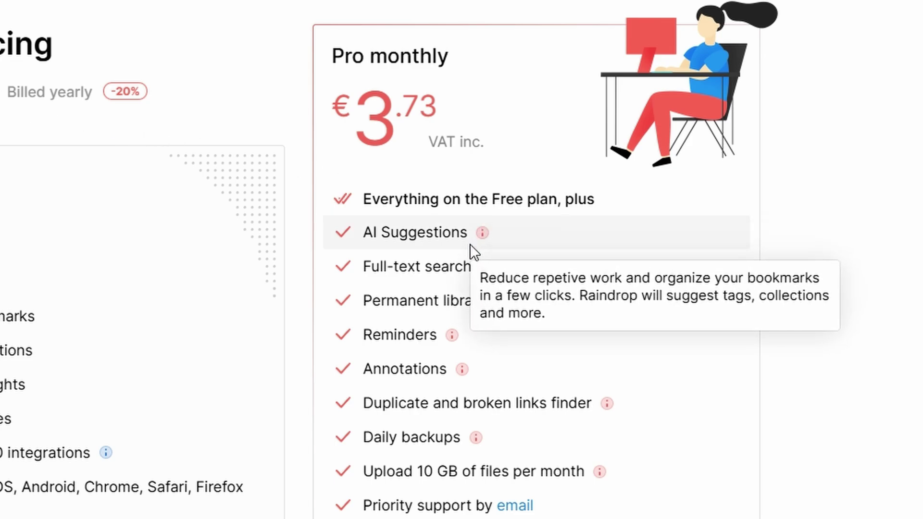
mouse_move(460, 298)
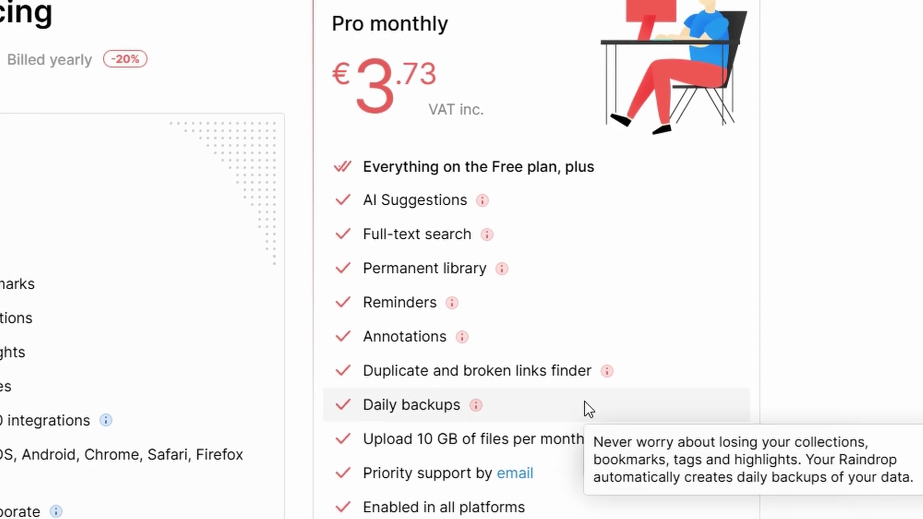
mouse_move(376, 448)
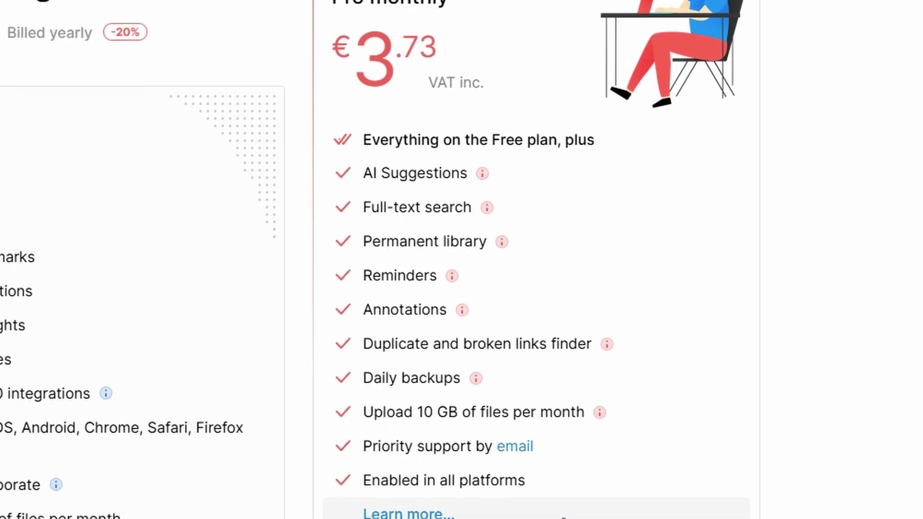
mouse_move(520, 404)
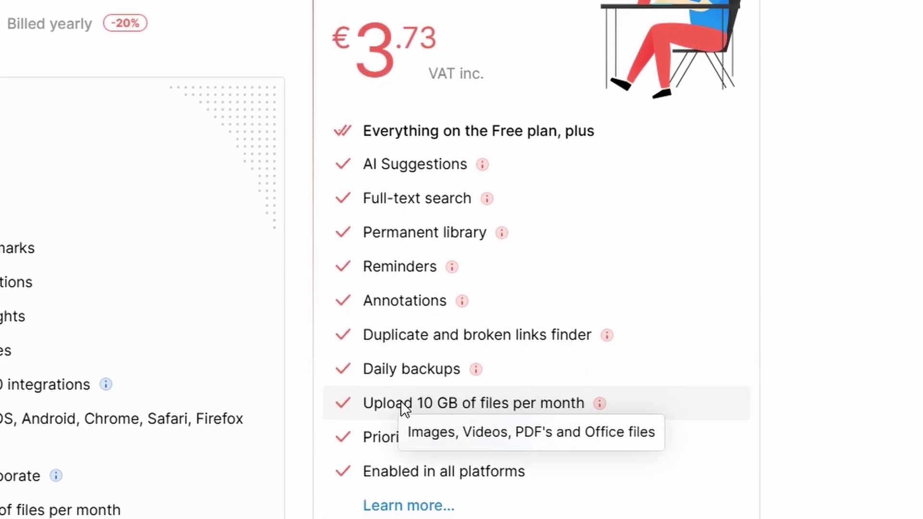
drag(366, 405, 818, 384)
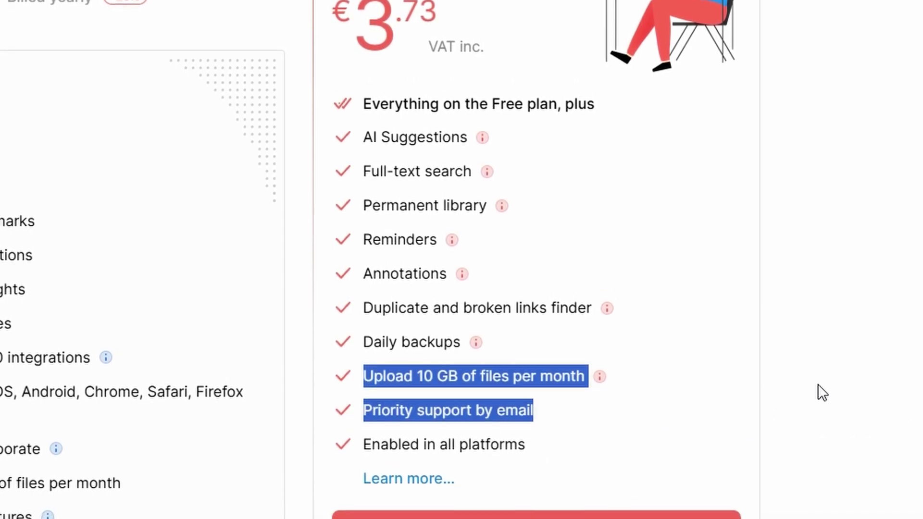
click(836, 376)
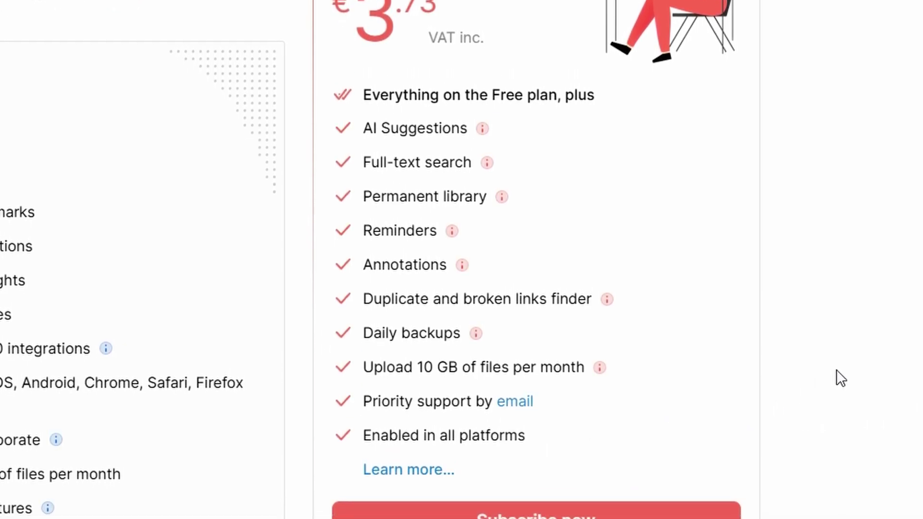
Step: Read the info descriptions of the Pro monthly features priced at €3.73
mouse_move(623, 294)
mouse_move(610, 245)
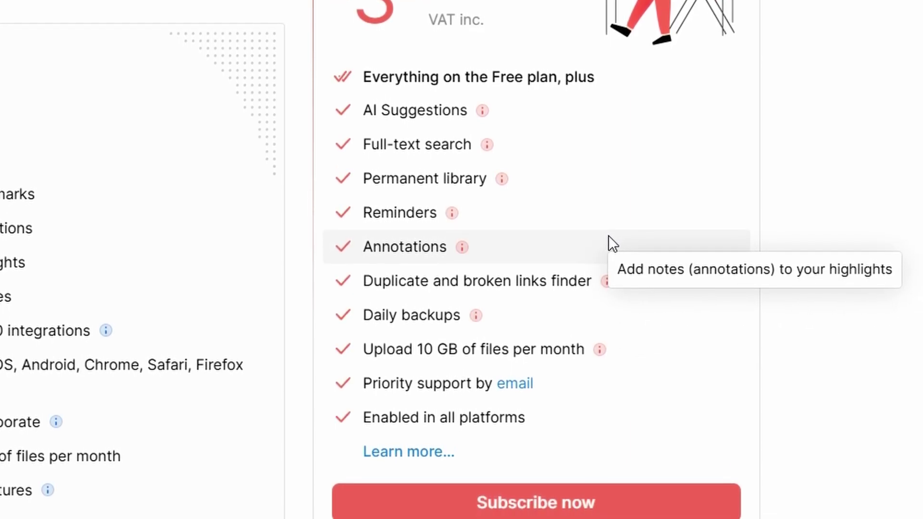
mouse_move(607, 204)
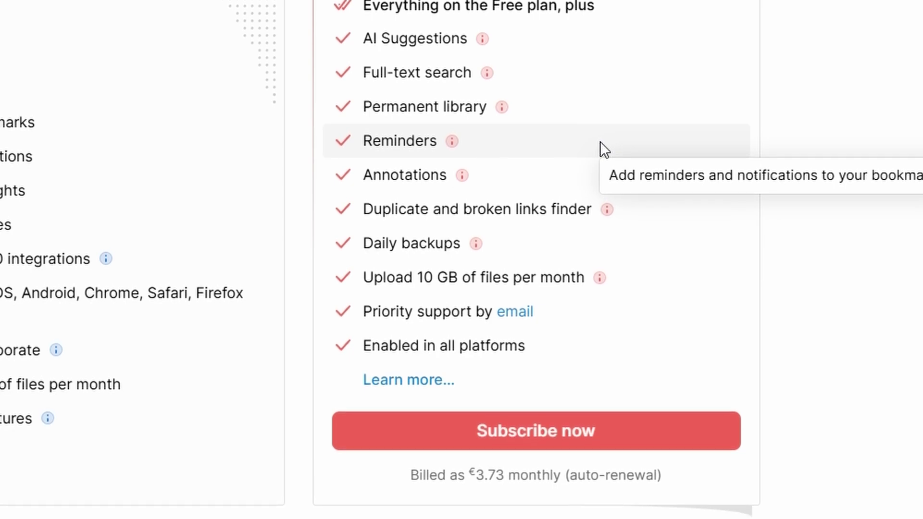
mouse_move(526, 106)
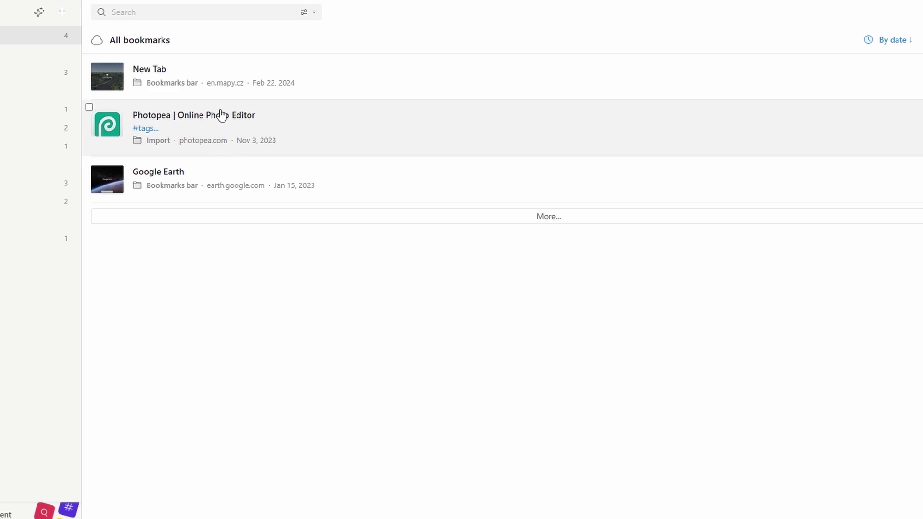
Step: Add the selected Photopea | Online Photo Editor bookmark to favorites from the toolbar's more-actions menu
click(91, 108)
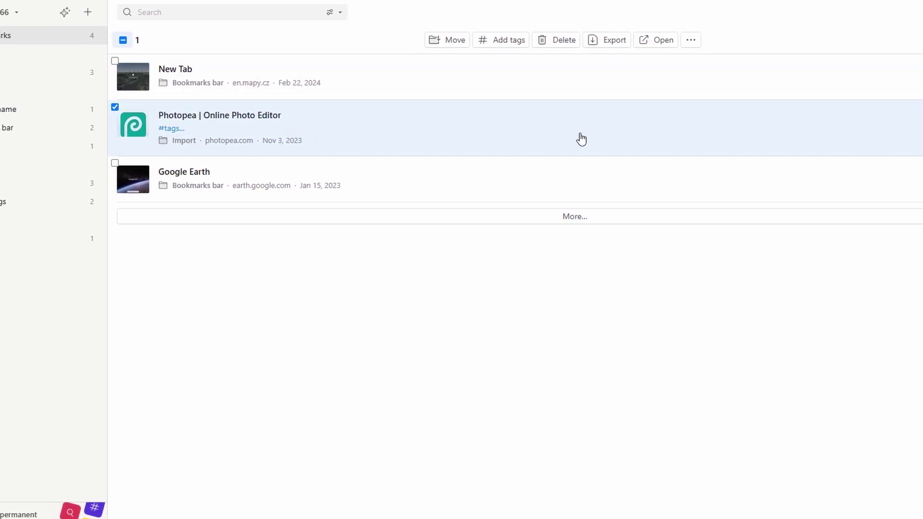
click(694, 39)
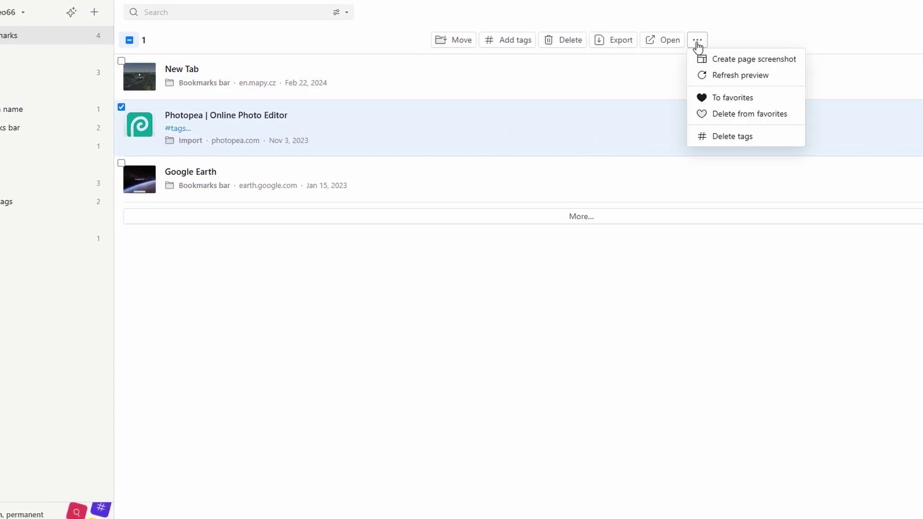
click(727, 98)
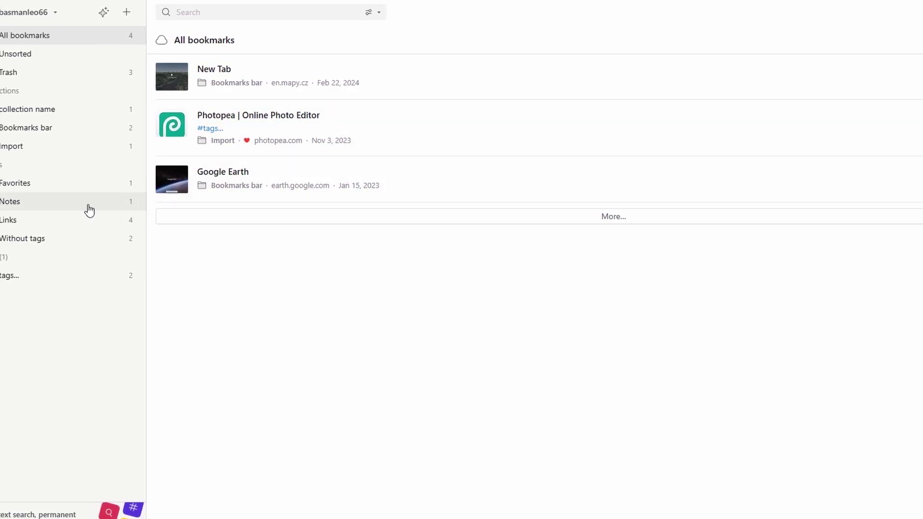
Step: Filter the list to Notes, then return to All bookmarks showing four items
click(45, 210)
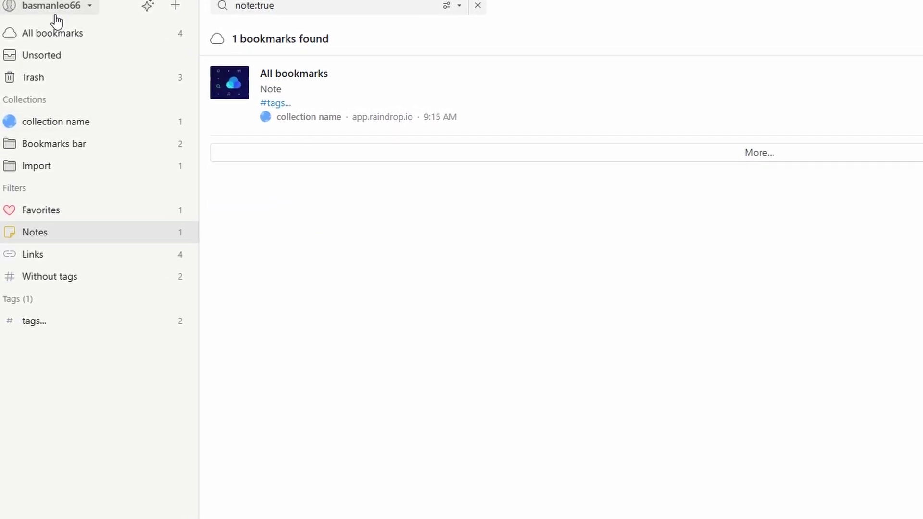
click(44, 36)
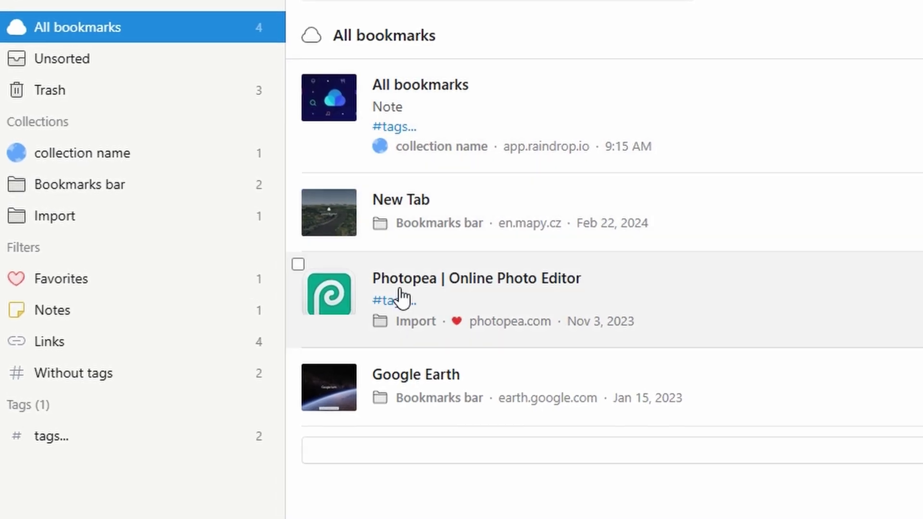
Step: Open the Photopea bookmark's website and scroll down its Free Online Photo Editor homepage
click(451, 287)
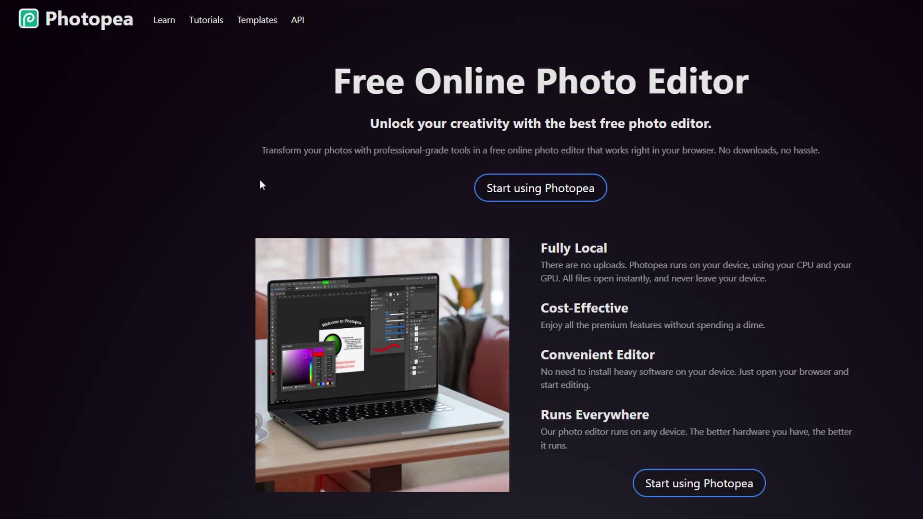
scroll(260, 185, down, 3)
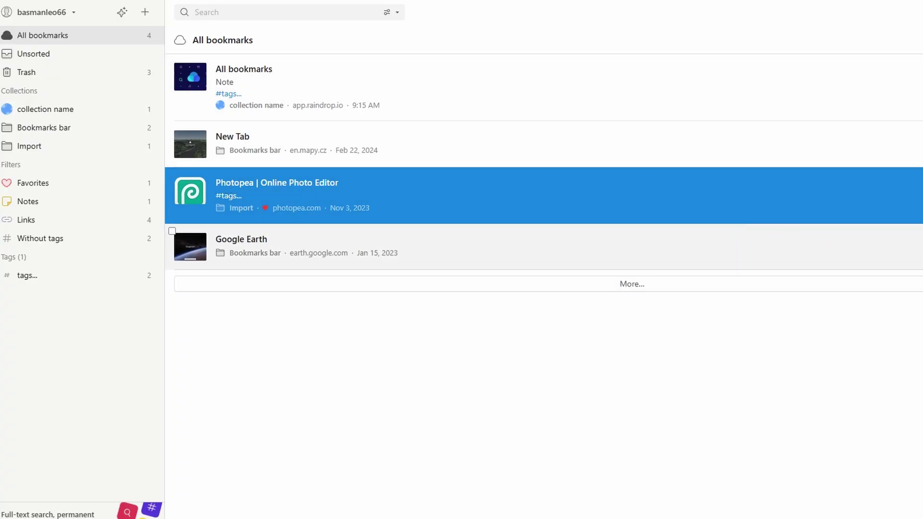
Step: Preview and close Google Earth, then apply the Without tags filter and then the Links filter
click(529, 246)
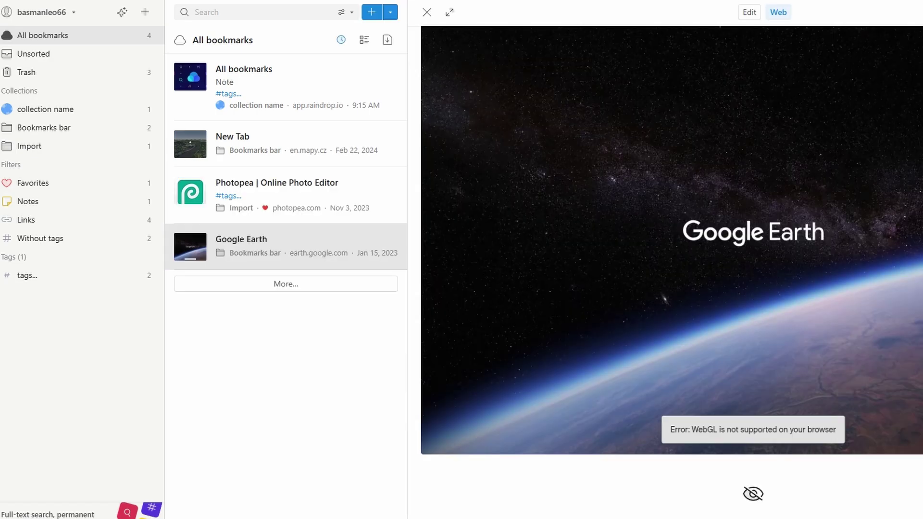
click(427, 14)
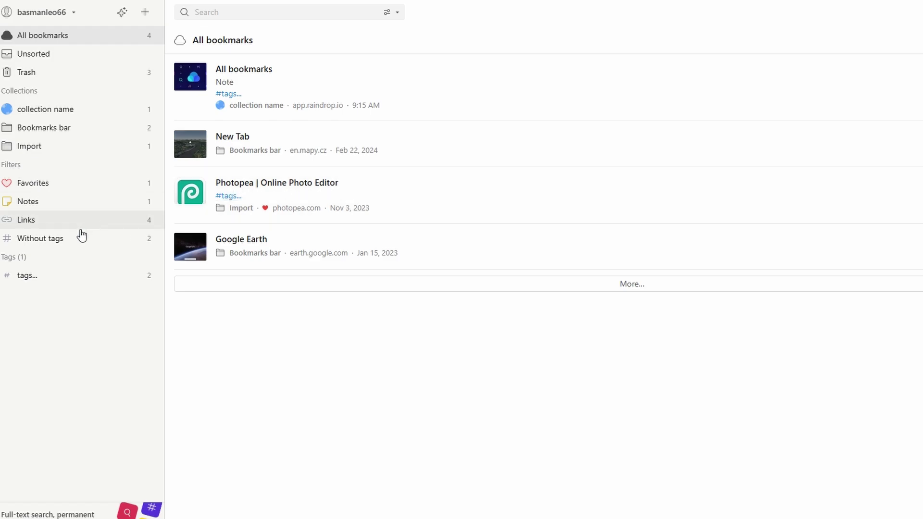
click(68, 239)
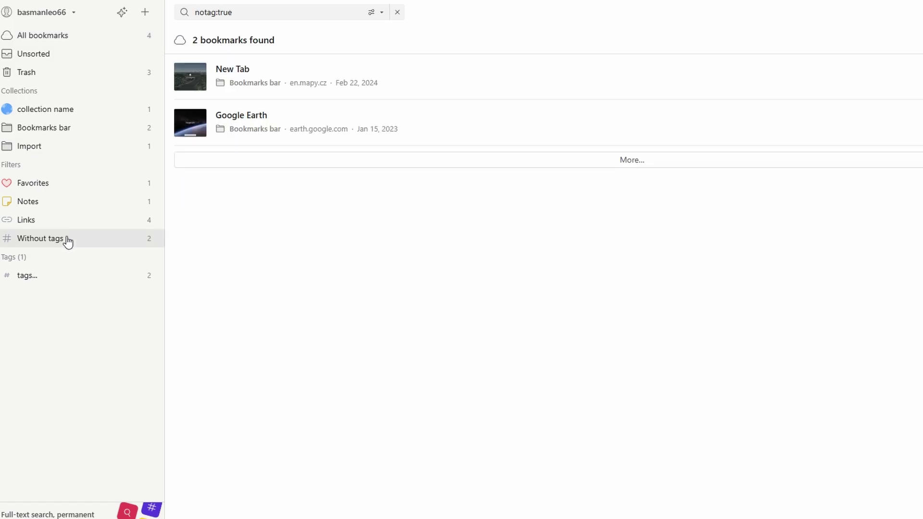
click(67, 232)
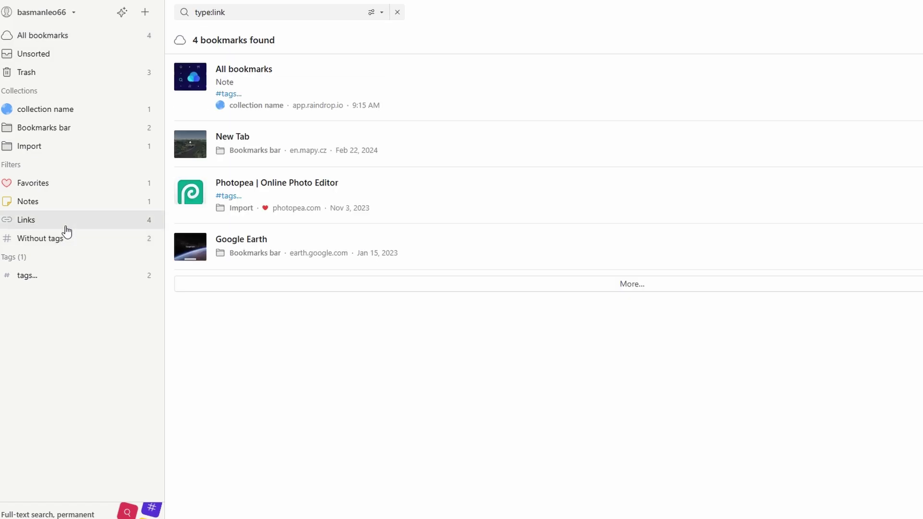
Step: Open the AI Suggestions page from the sparkle button to view its Pro upgrade offer
click(123, 14)
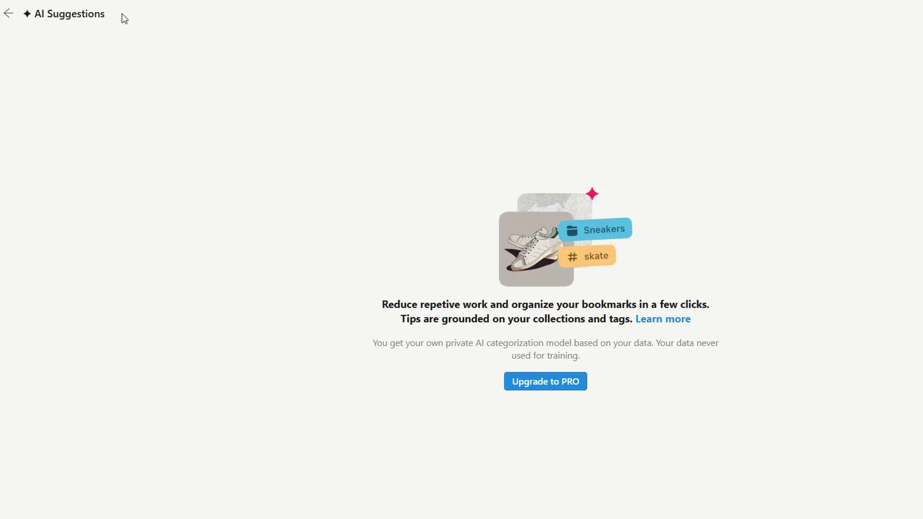